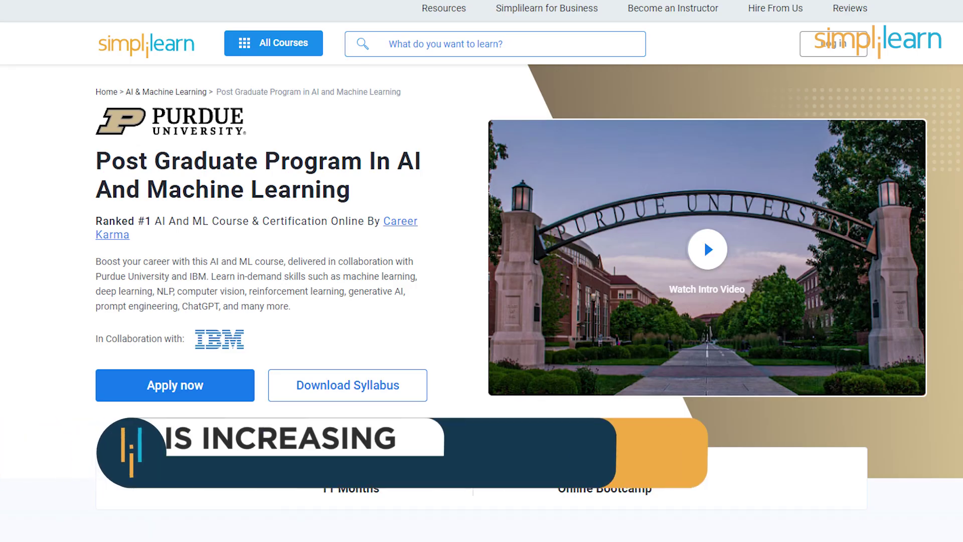
Scroll the Simplilearn AI and Machine Learning course page down through its features to the certificates.
scroll(482, 271, down, 5)
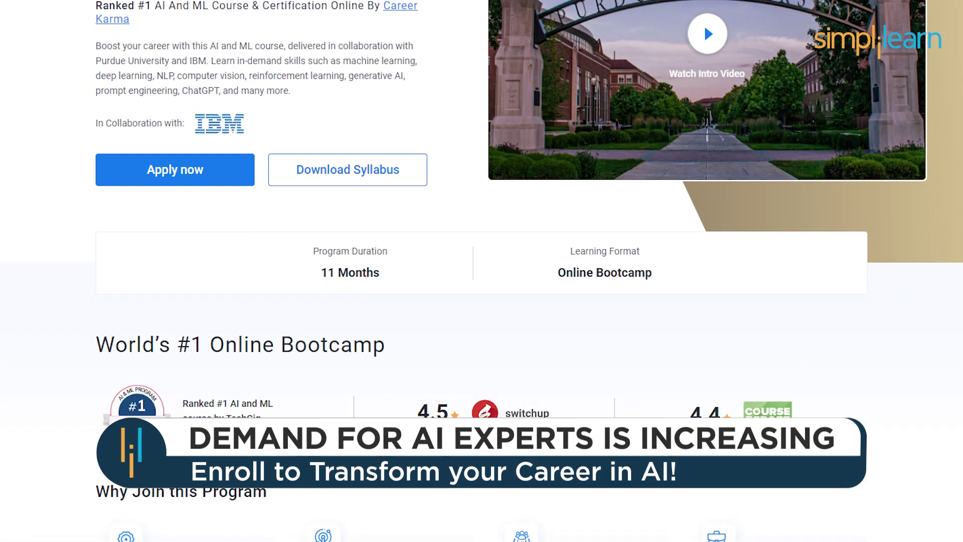
scroll(482, 271, down, 6)
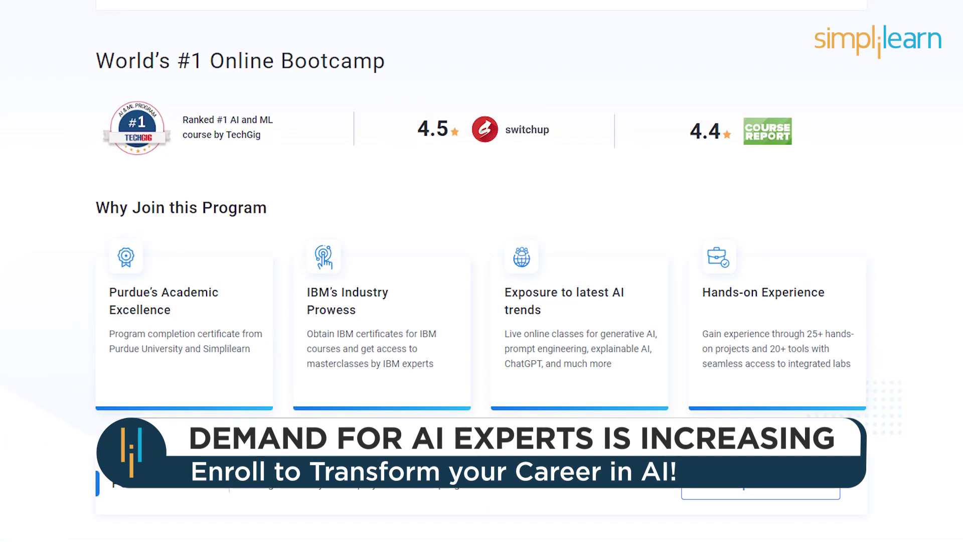
scroll(482, 271, down, 6)
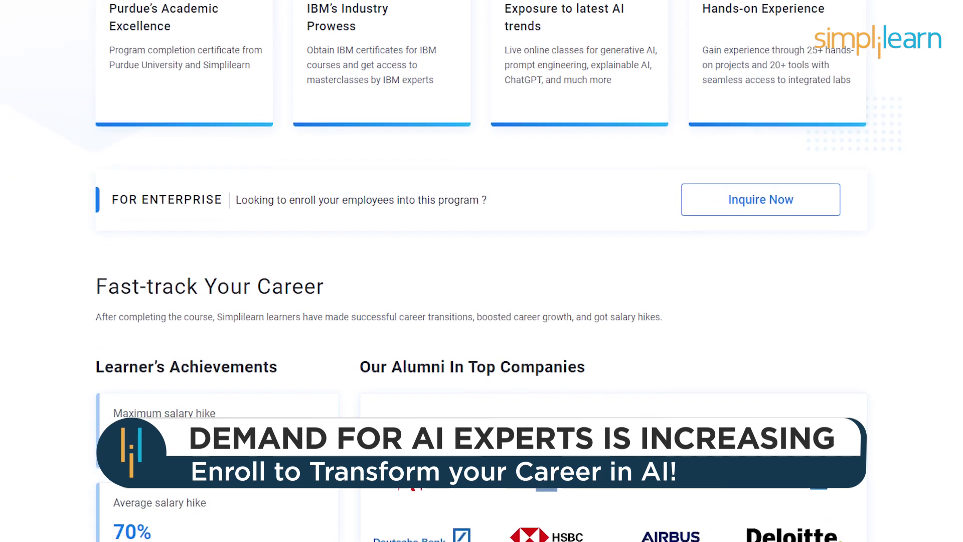
scroll(481, 271, down, 6)
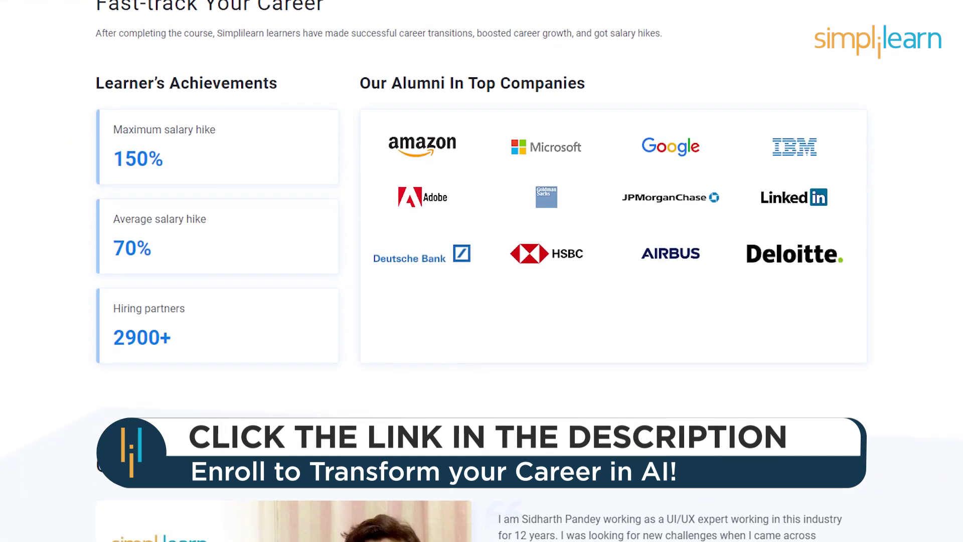
scroll(482, 271, down, 6)
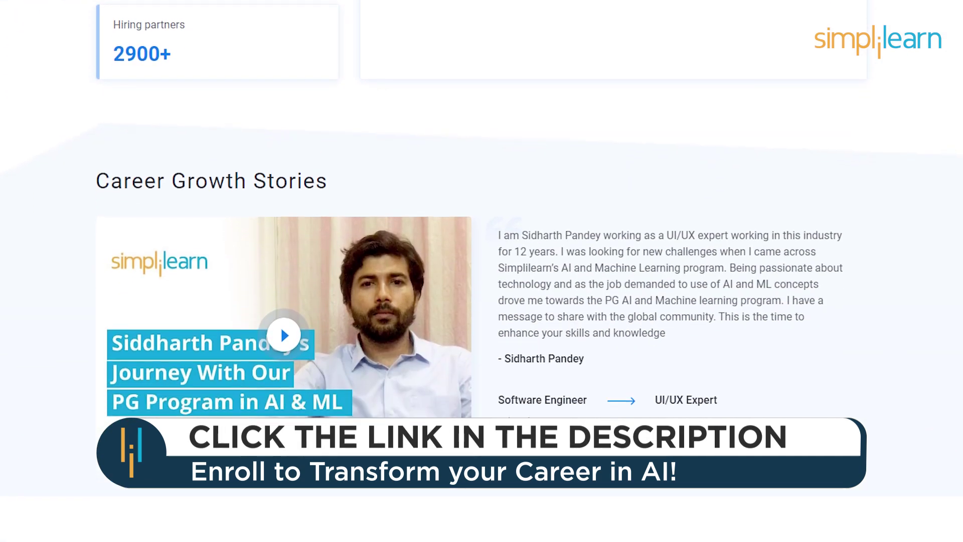
scroll(482, 271, down, 6)
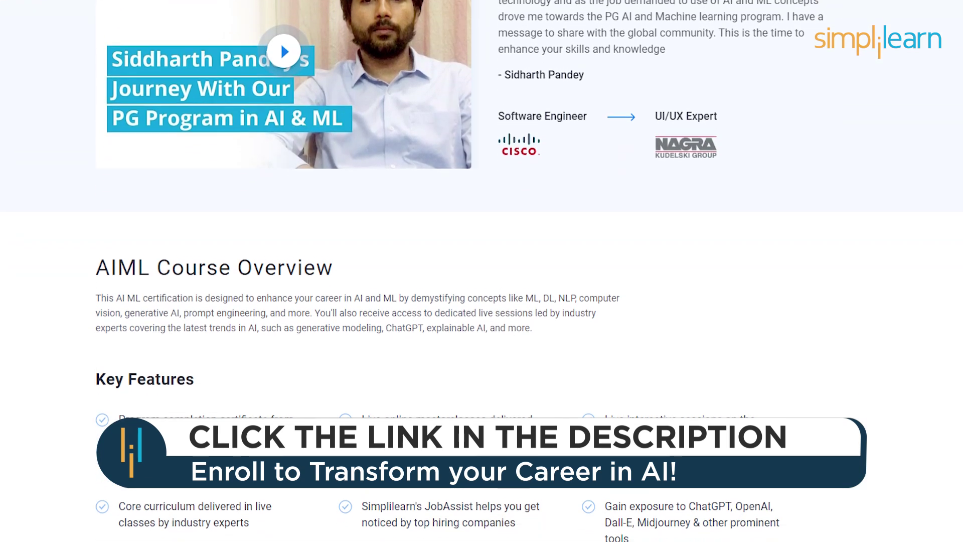
scroll(482, 271, down, 6)
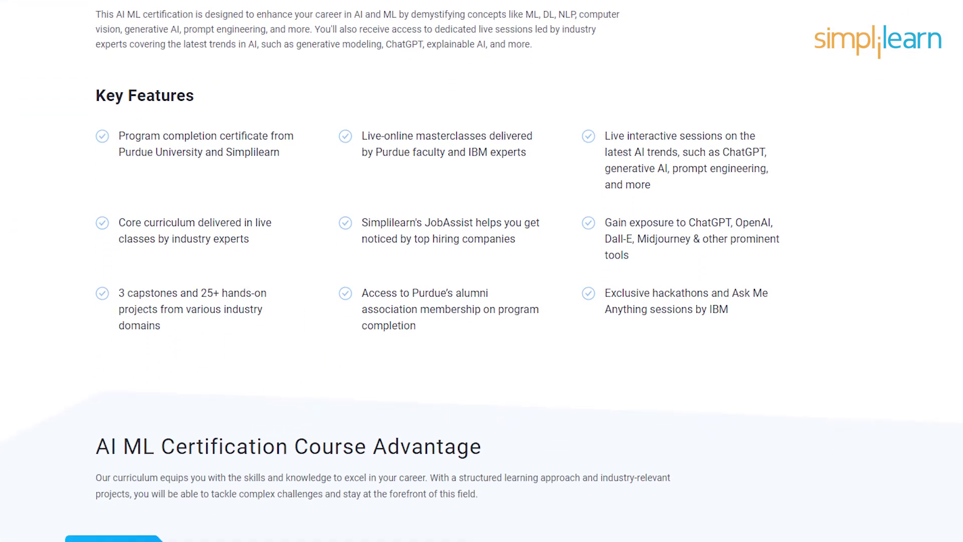
scroll(482, 271, down, 6)
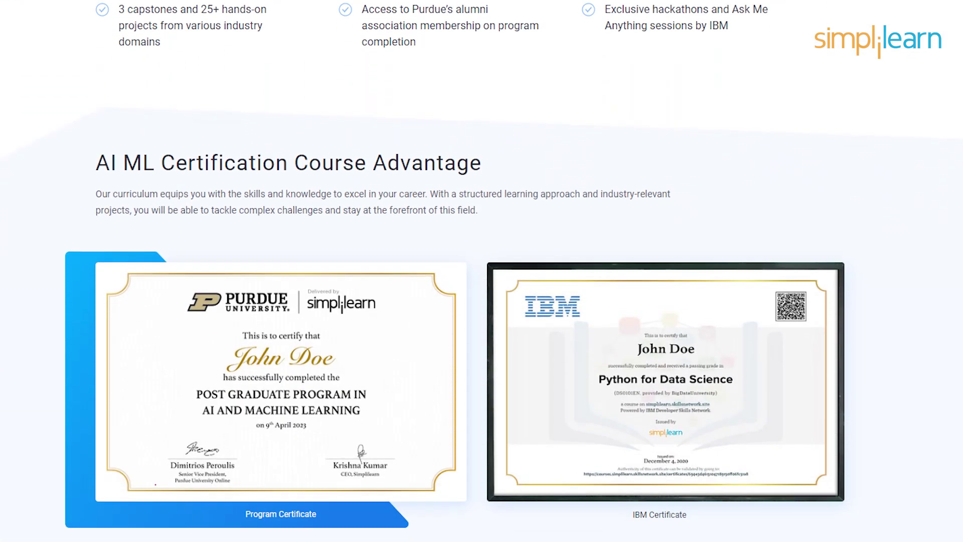
scroll(482, 271, down, 6)
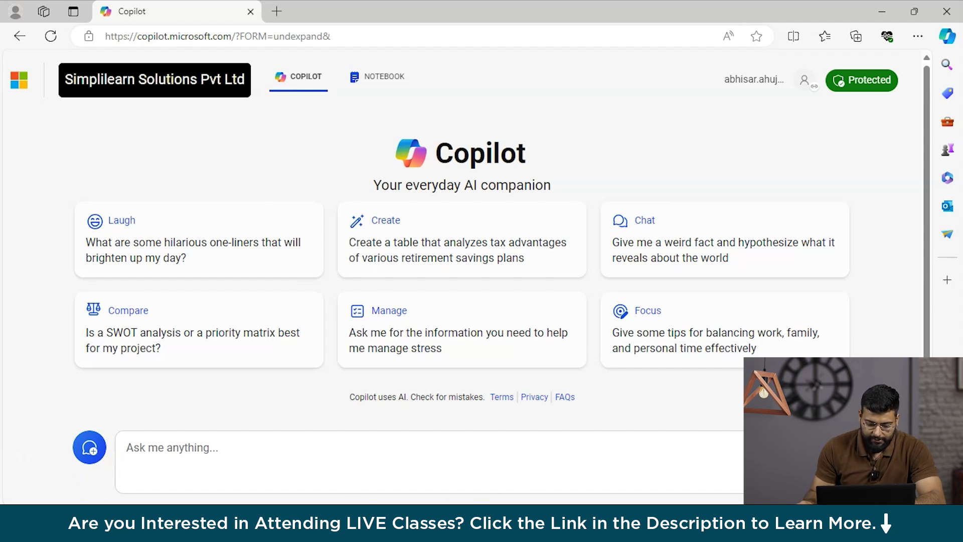
Toggle the Copilot sidebar from the taskbar and Edge sidebar, then open a new blank tab.
click(484, 526)
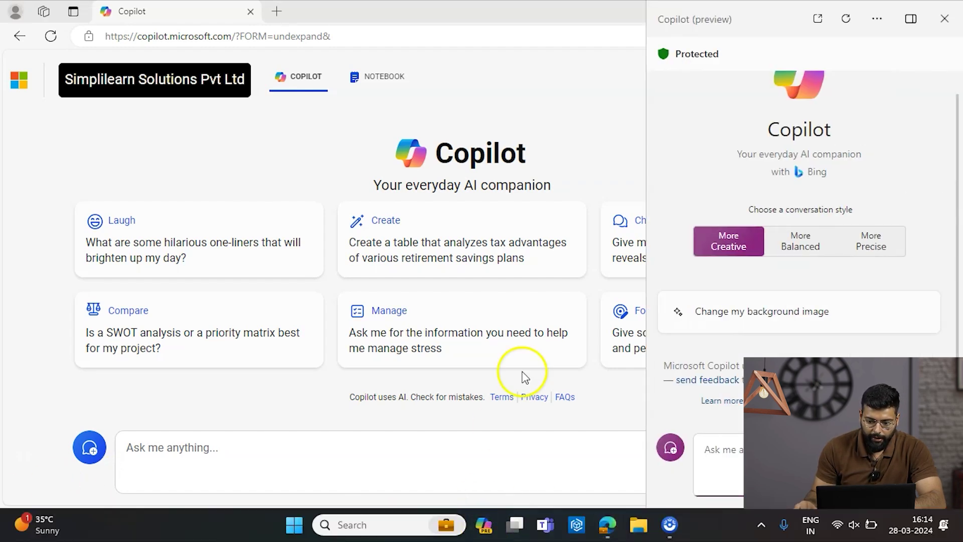
click(686, 112)
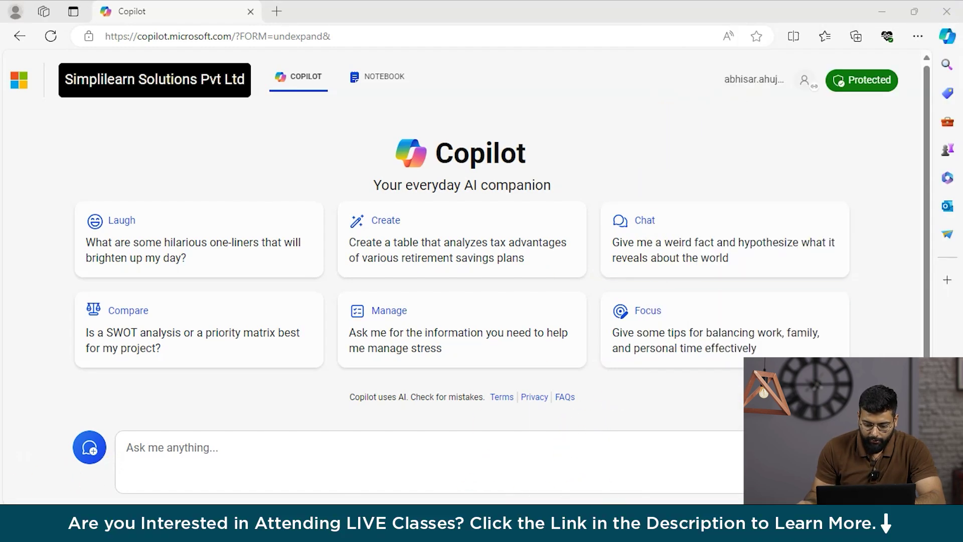
click(947, 37)
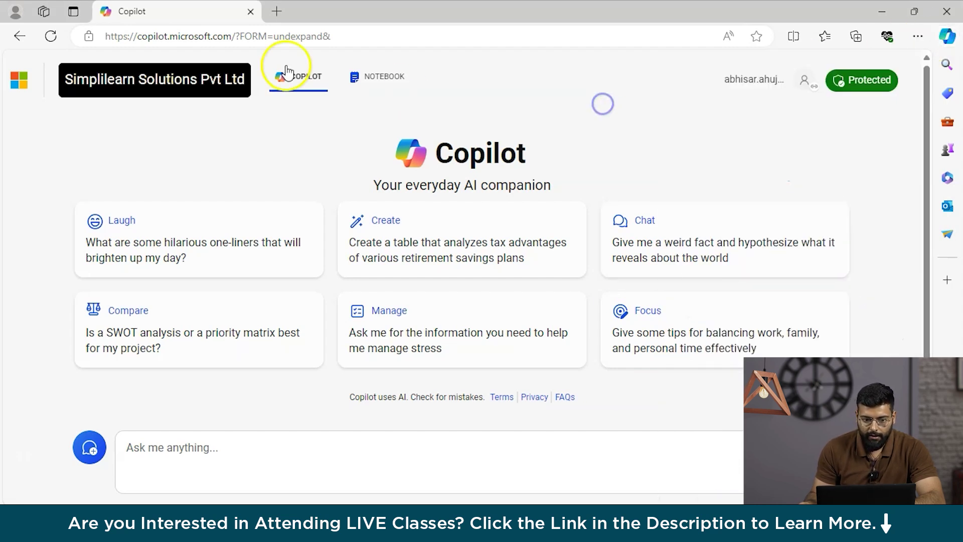
click(276, 11)
Search Bing for 'copilot' and open the 'Microsoft Copilot: Your everyday AI companion' result.
click(335, 38)
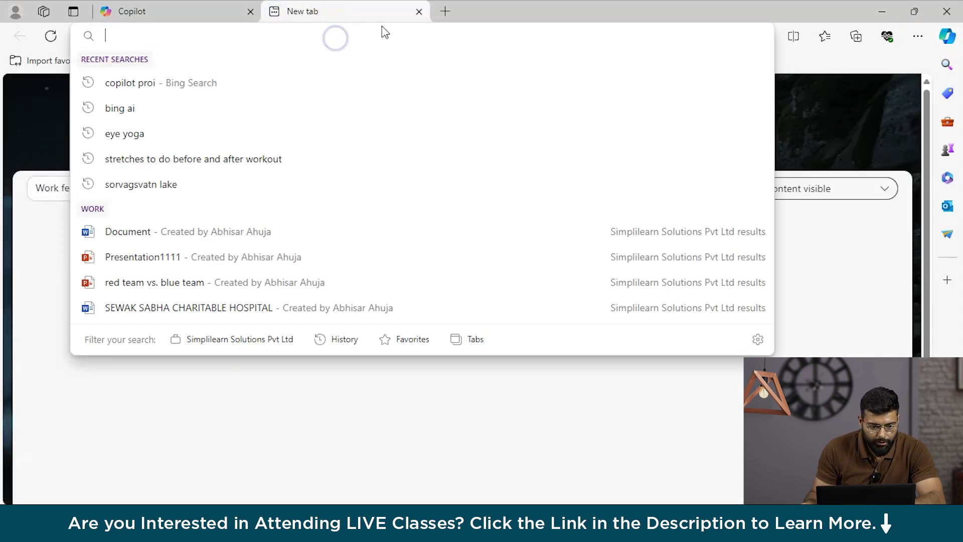
text(copilot)
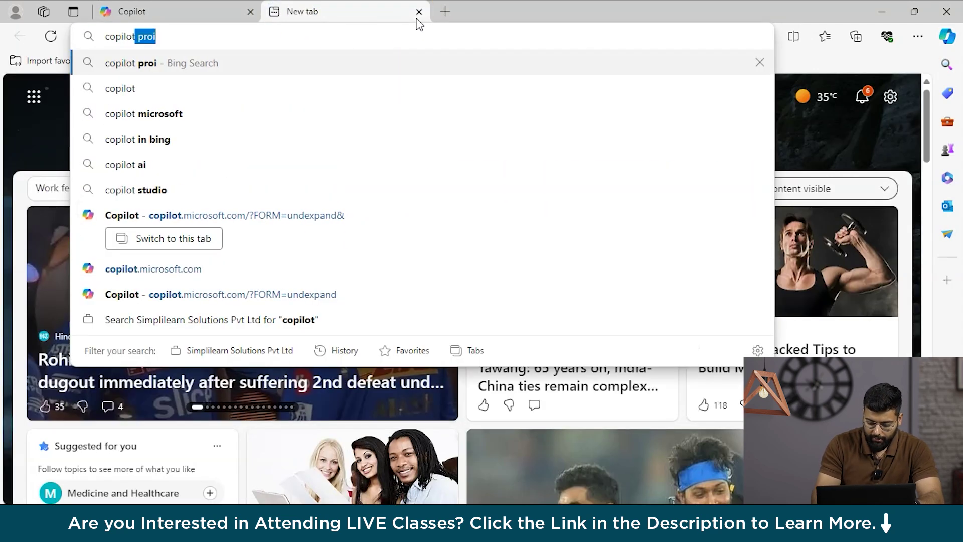
key(Delete)
key(Return)
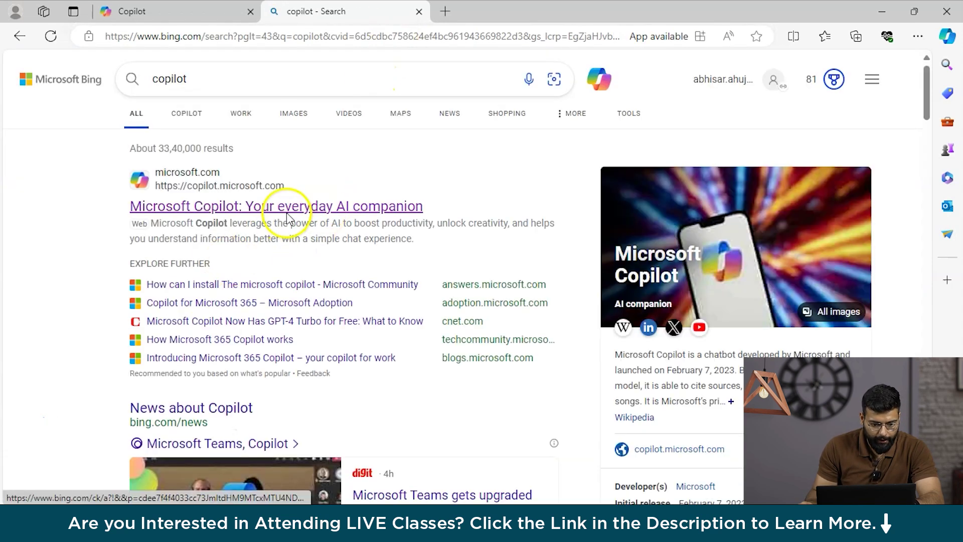
click(285, 208)
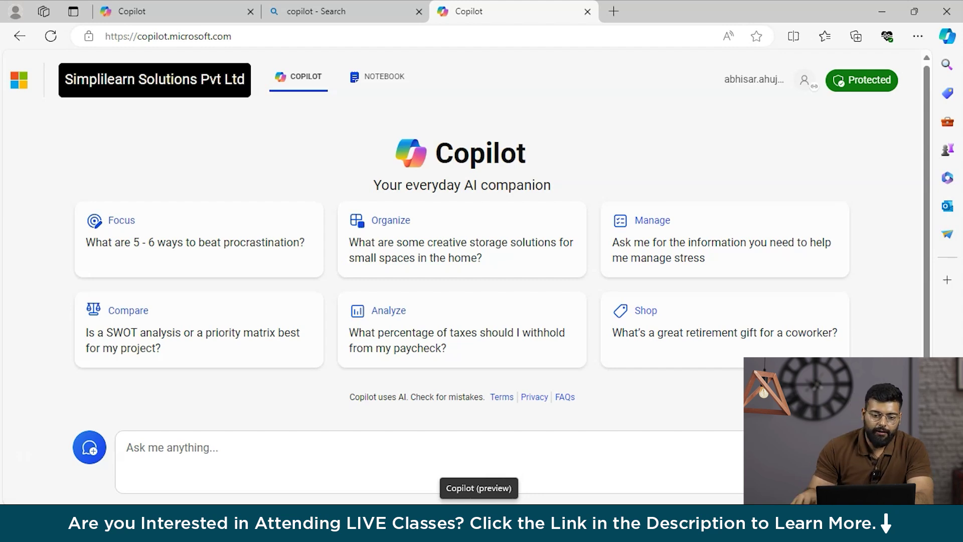
Refine the search to 'copilot pro' and open the Copilot Pro plan page showing ₹2,000.00 user/month.
click(296, 11)
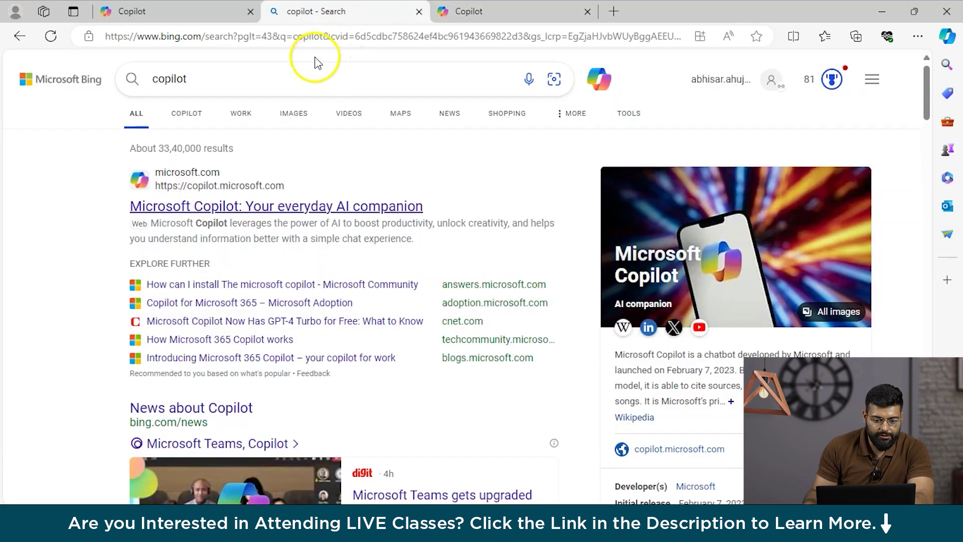
click(252, 79)
text(pro)
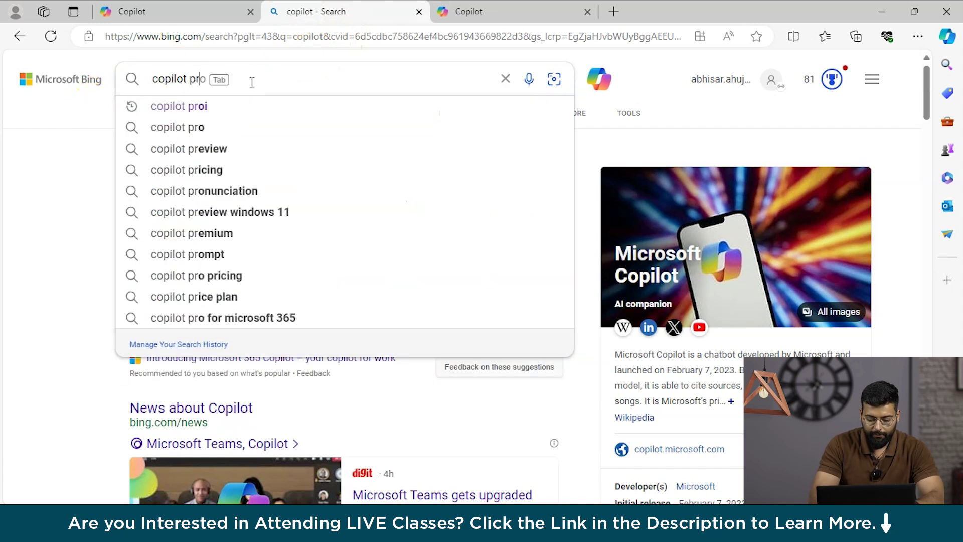
key(Return)
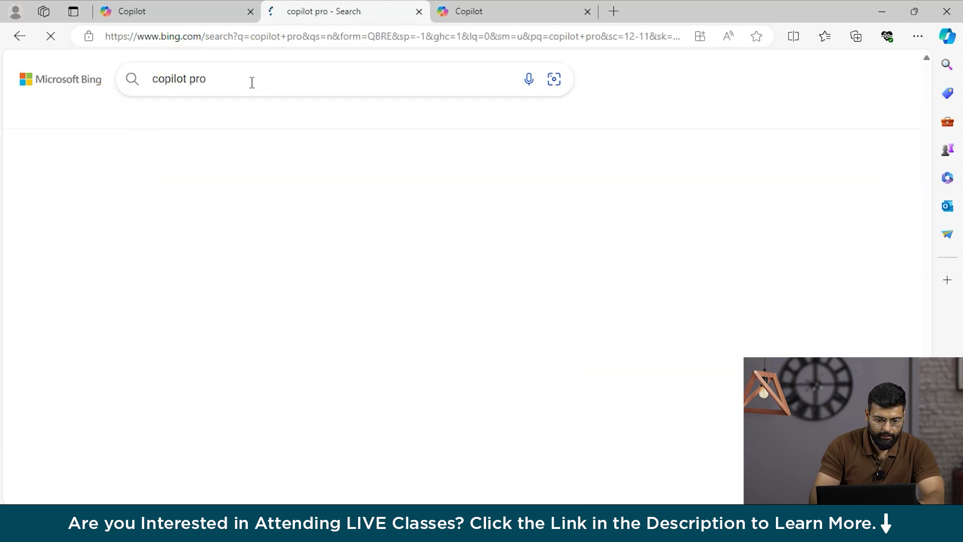
click(260, 231)
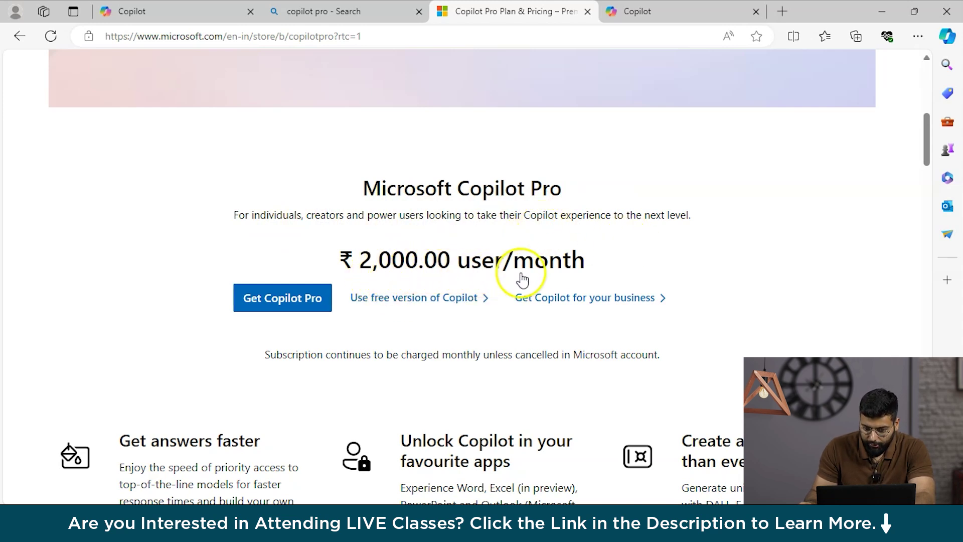
scroll(587, 280, down, 3)
scroll(588, 280, up, 3)
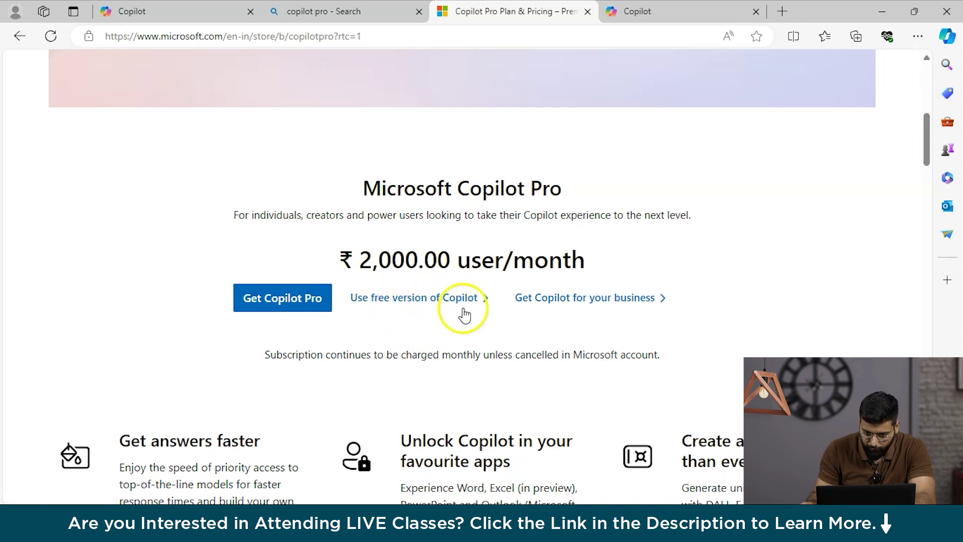
click(602, 304)
scroll(426, 339, down, 15)
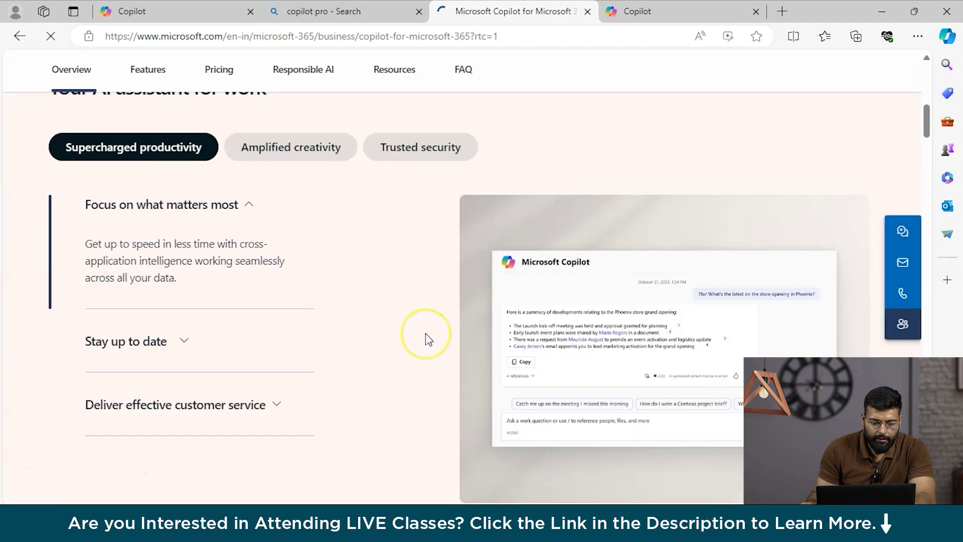
scroll(425, 333, down, 10)
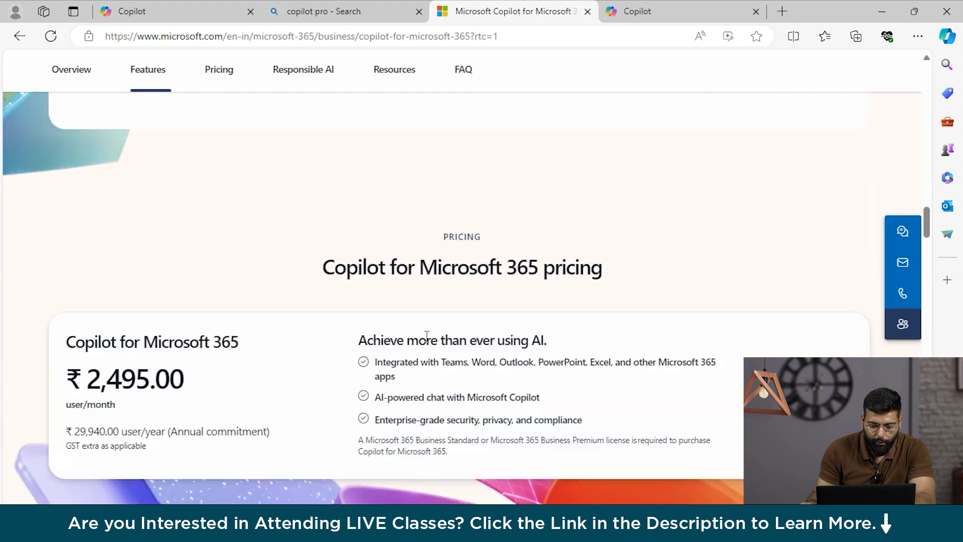
scroll(324, 383, down, 4)
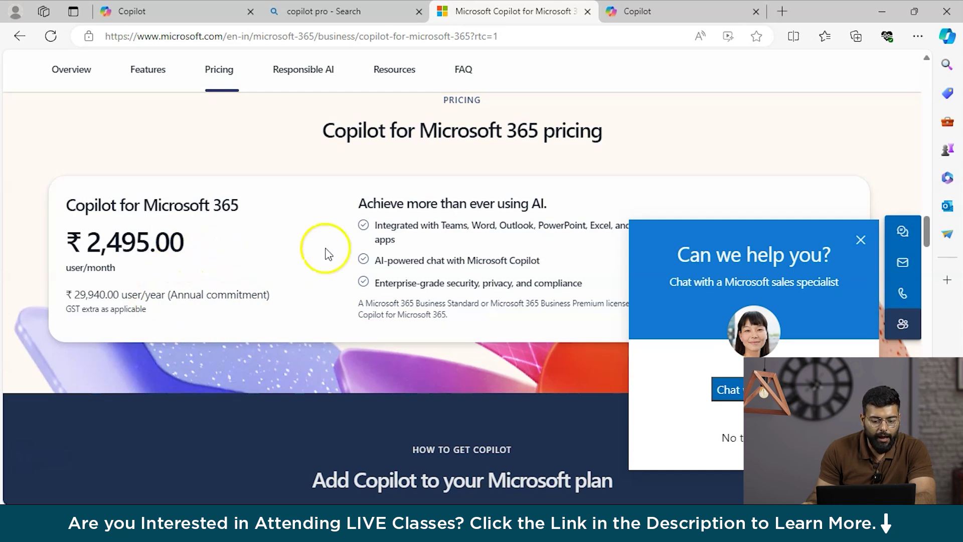
scroll(402, 284, down, 5)
scroll(394, 291, up, 15)
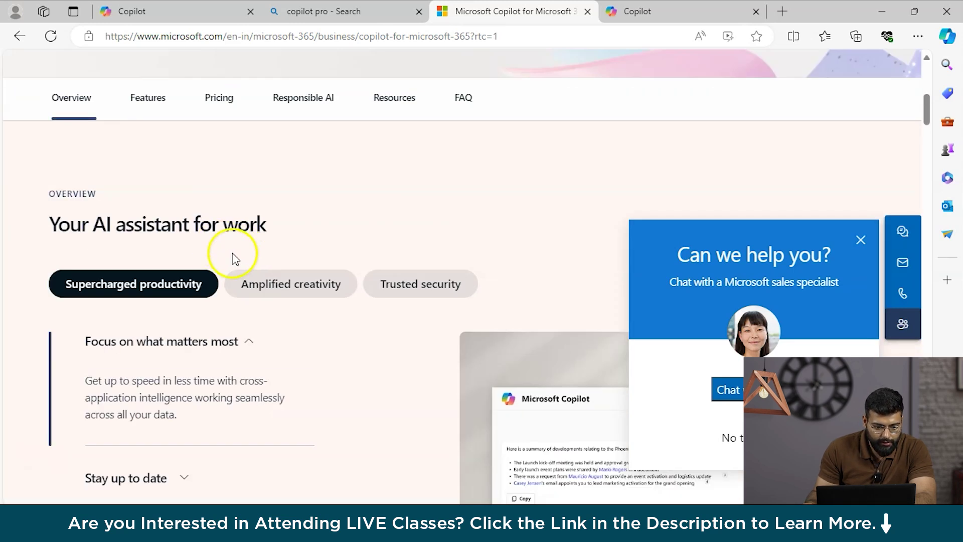
scroll(205, 193, up, 5)
Scroll the Copilot Pro Plan & Pricing page down to its feature highlights.
scroll(342, 232, left, 5)
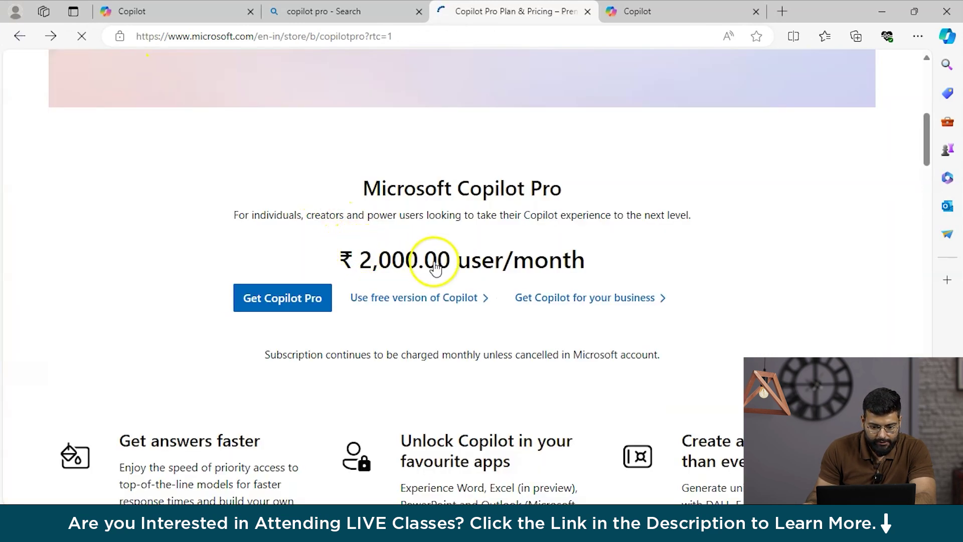
scroll(469, 290, down, 5)
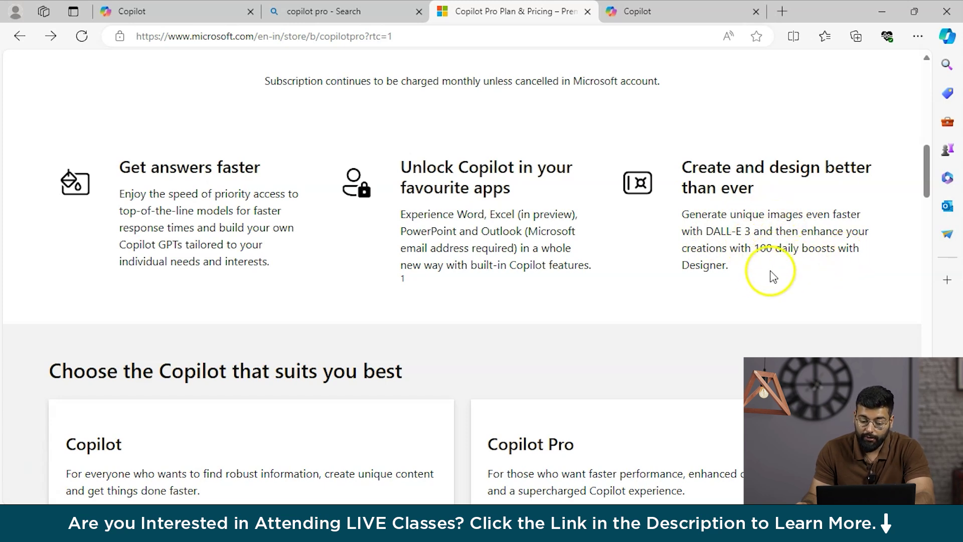
Review the Copilot Pro plan comparison and FAQ, then jump back to the top of the page.
scroll(764, 275, down, 5)
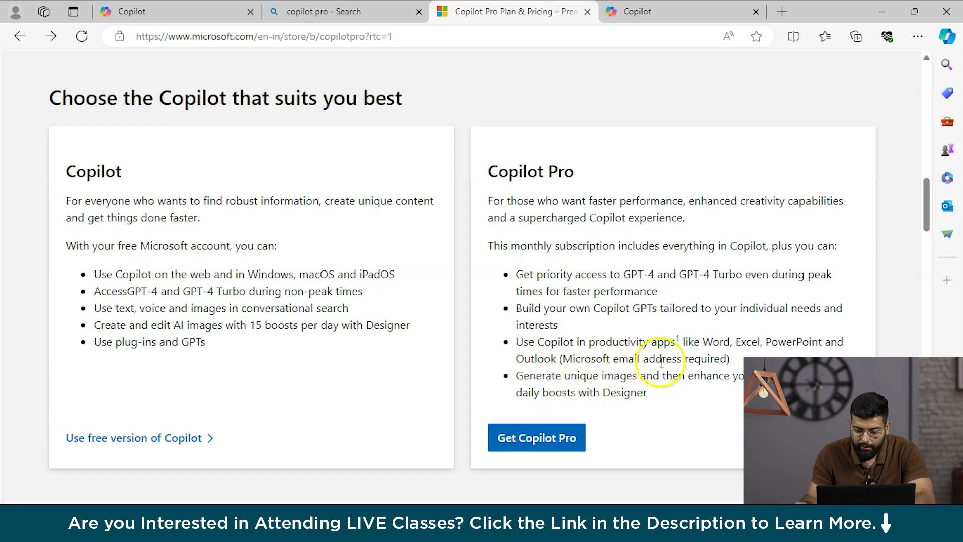
scroll(671, 365, down, 3)
scroll(673, 300, down, 6)
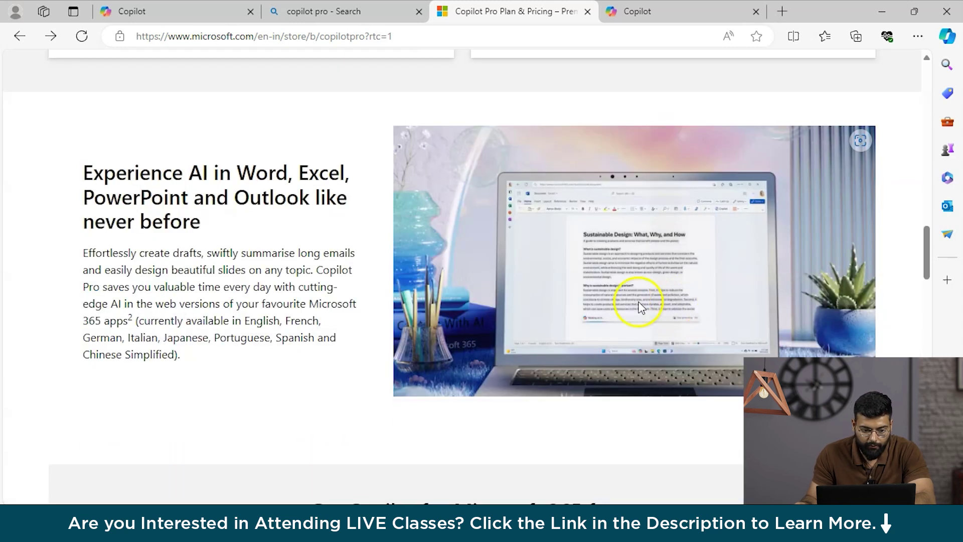
scroll(339, 296, down, 3)
scroll(301, 281, up, 3)
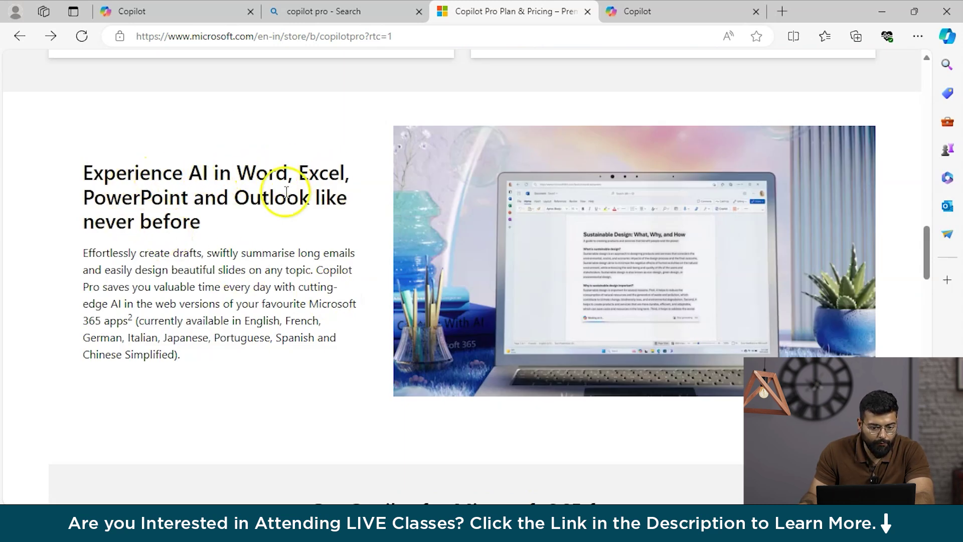
scroll(308, 222, down, 20)
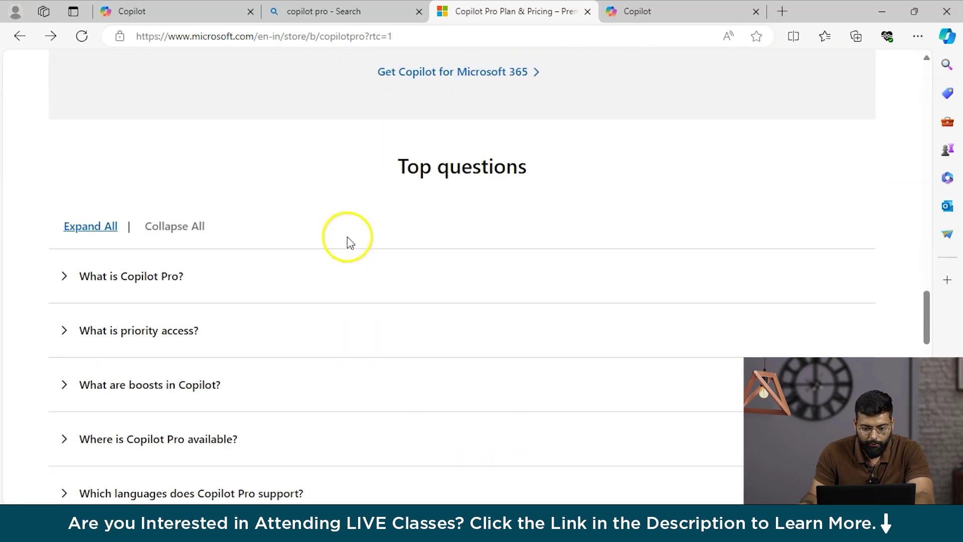
key(Home)
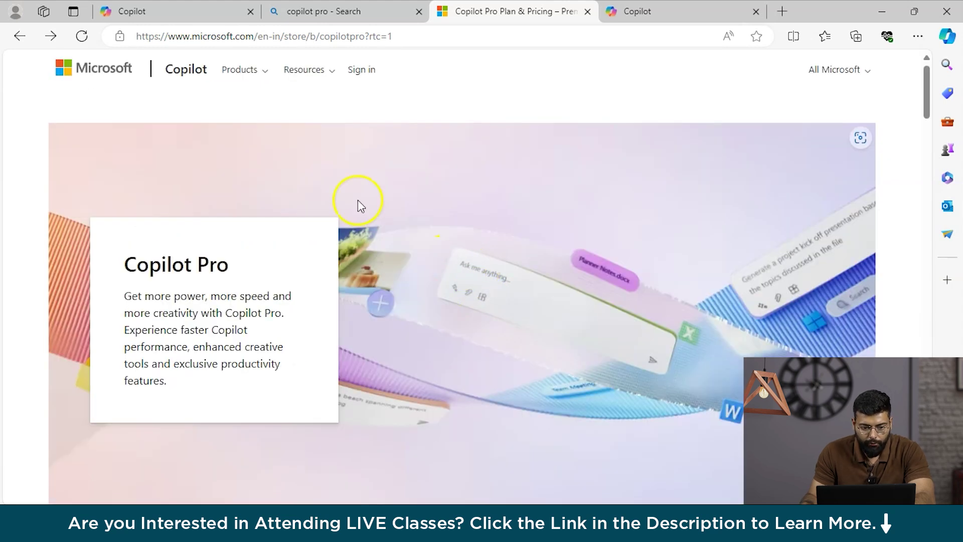
Close the Copilot Pro pricing tab and start a 'simplilearn article' search in a new tab.
key(ctrl+w)
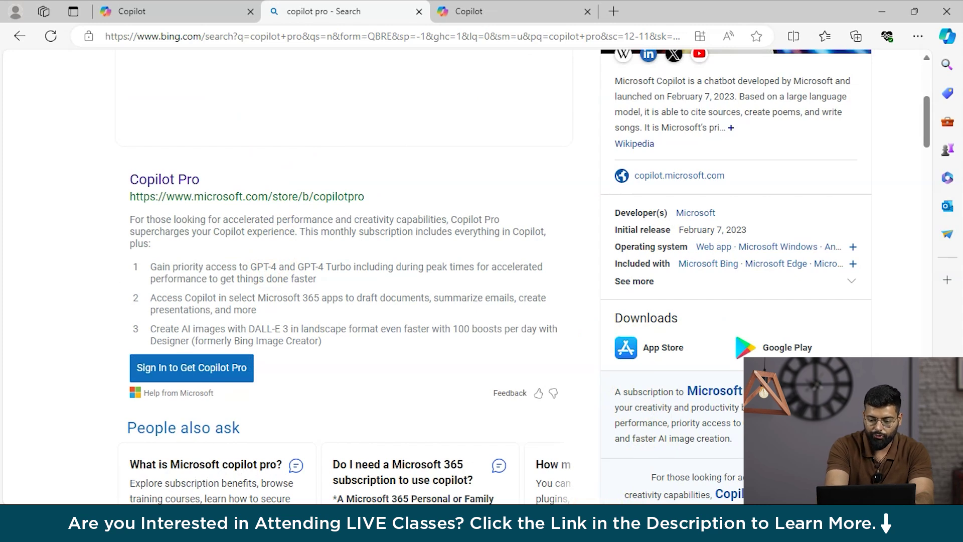
click(222, 11)
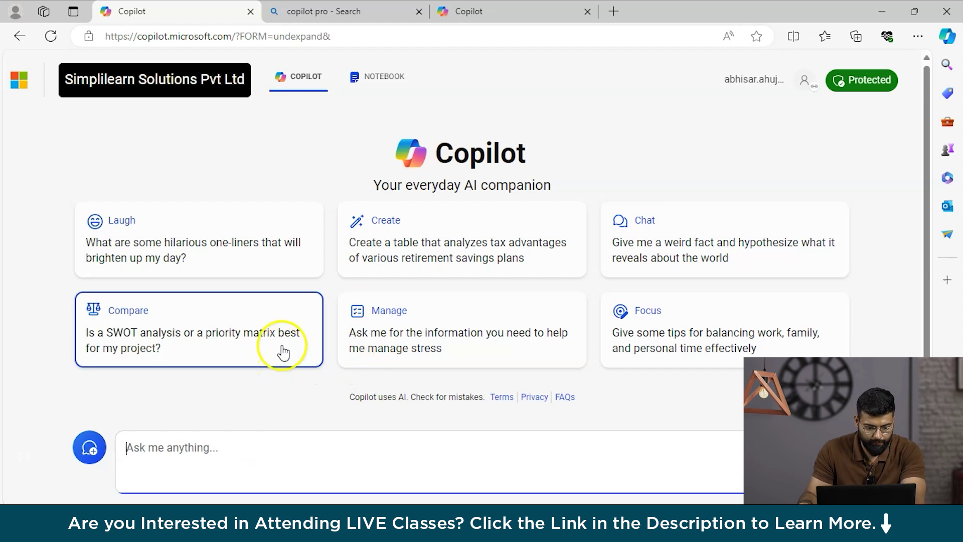
click(614, 11)
text(simplilearn )
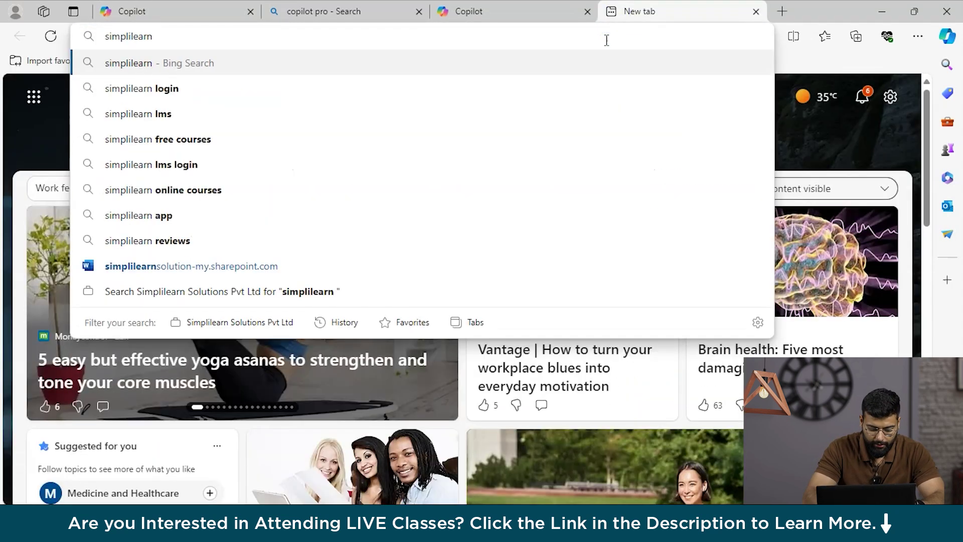
text(article)
Open the Simplilearn Front-End Developer Job Description article and copy its URL.
key(Return)
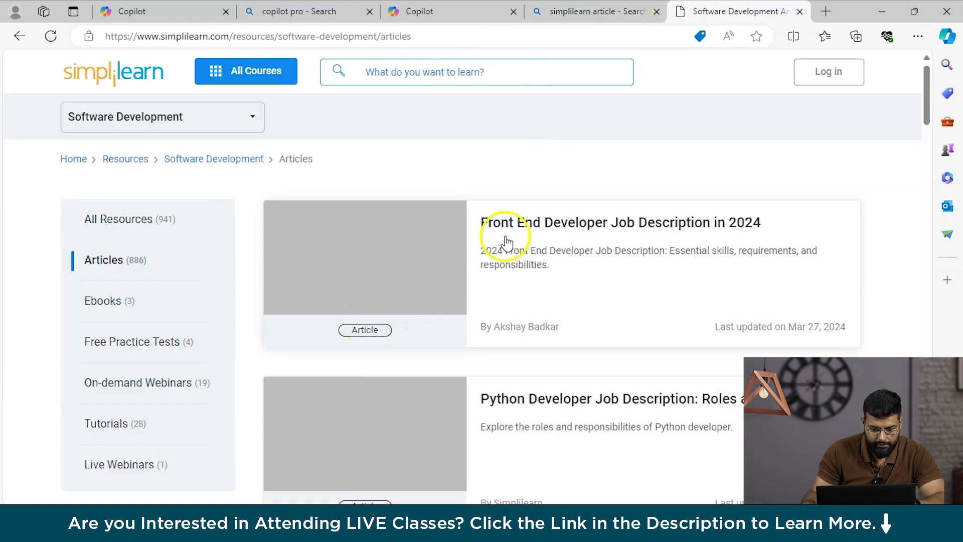
click(400, 259)
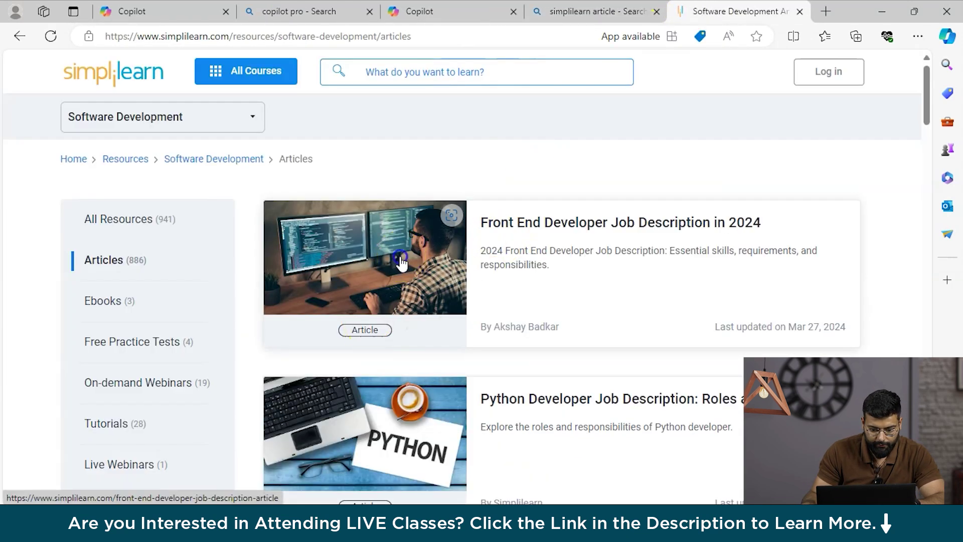
click(421, 38)
key(ctrl+c)
Send the article link to Copilot and accept the Copilot terms of use.
click(131, 11)
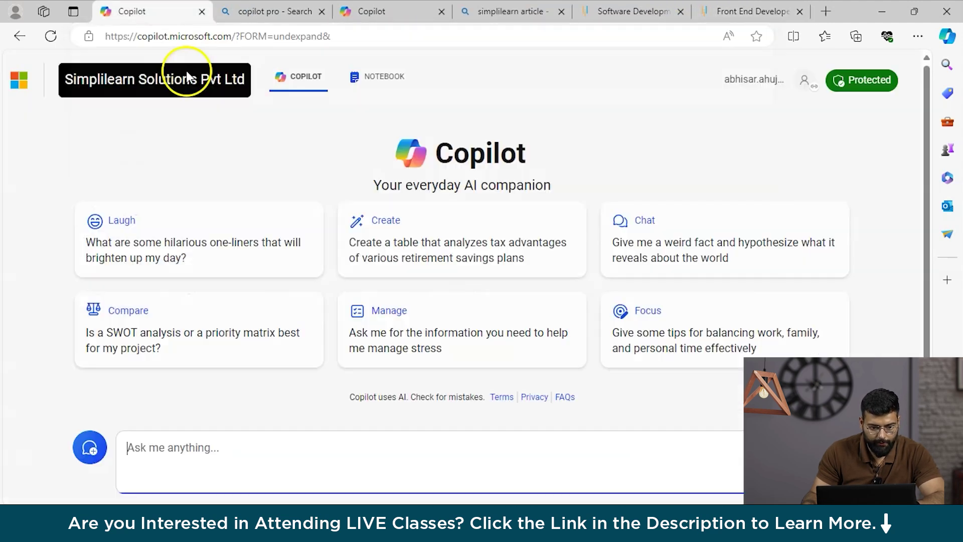
click(246, 458)
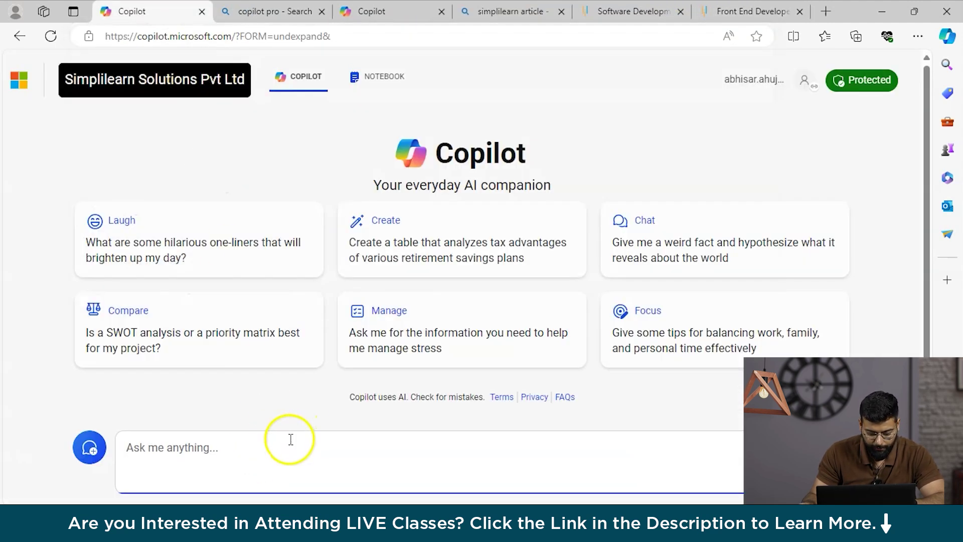
key(ctrl+v)
key(Return)
click(335, 324)
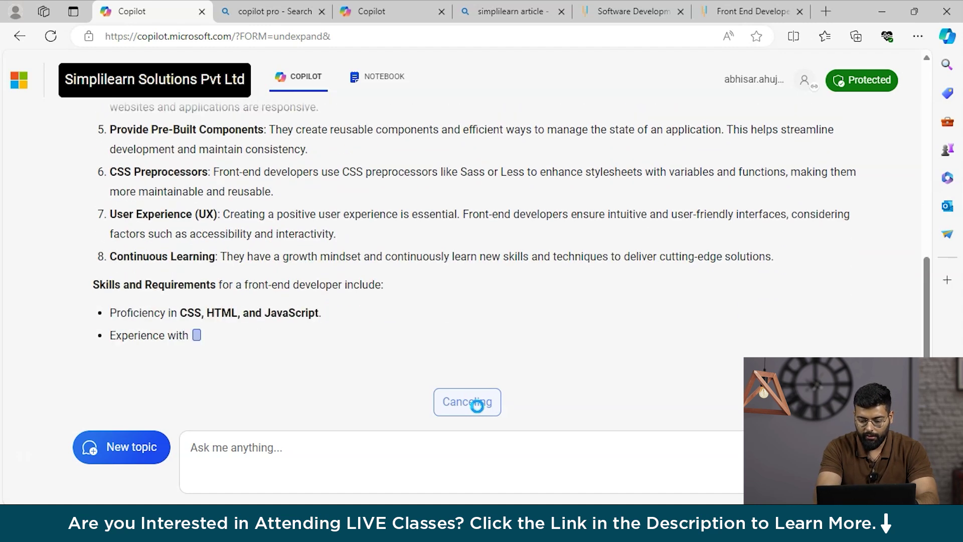
Ask Copilot to summarize the article provided in the link.
click(344, 438)
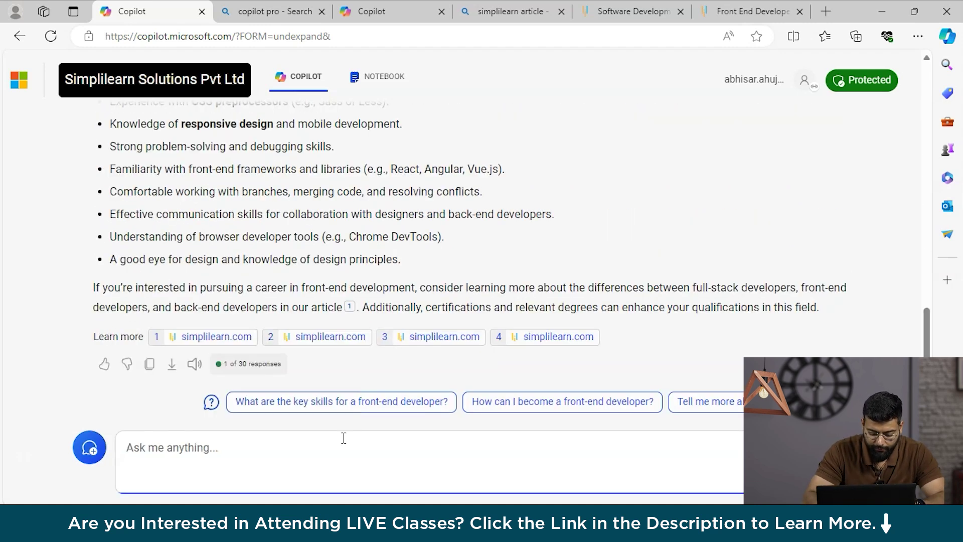
text(can you s)
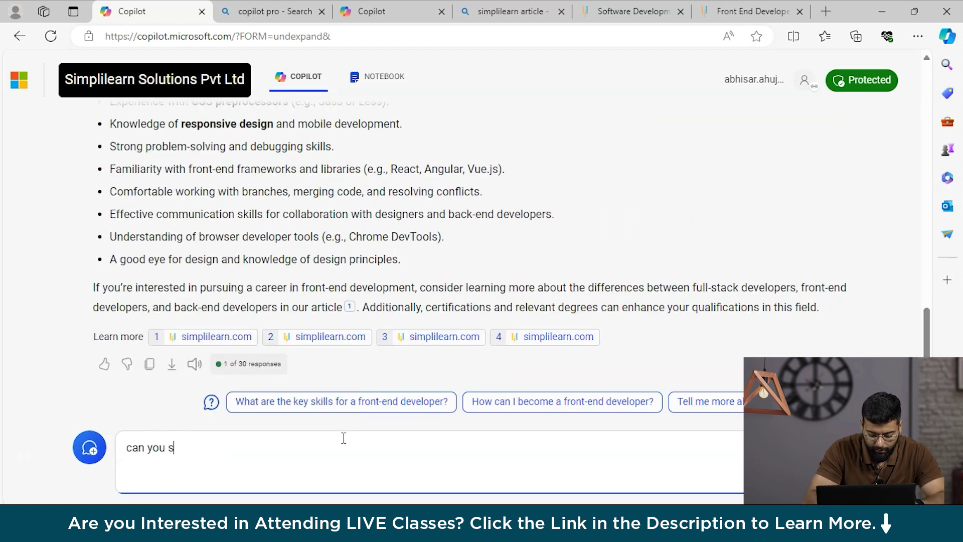
text(ummarize t)
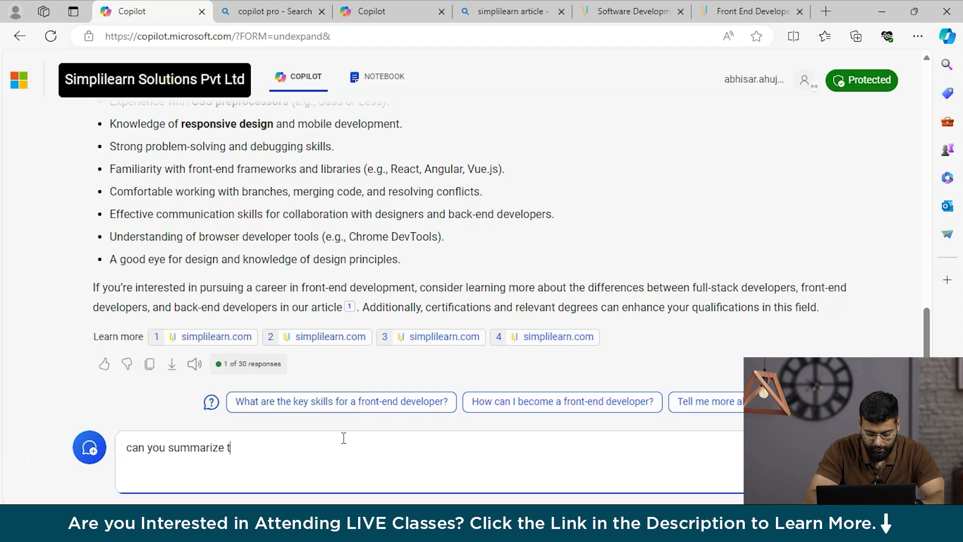
text(he article )
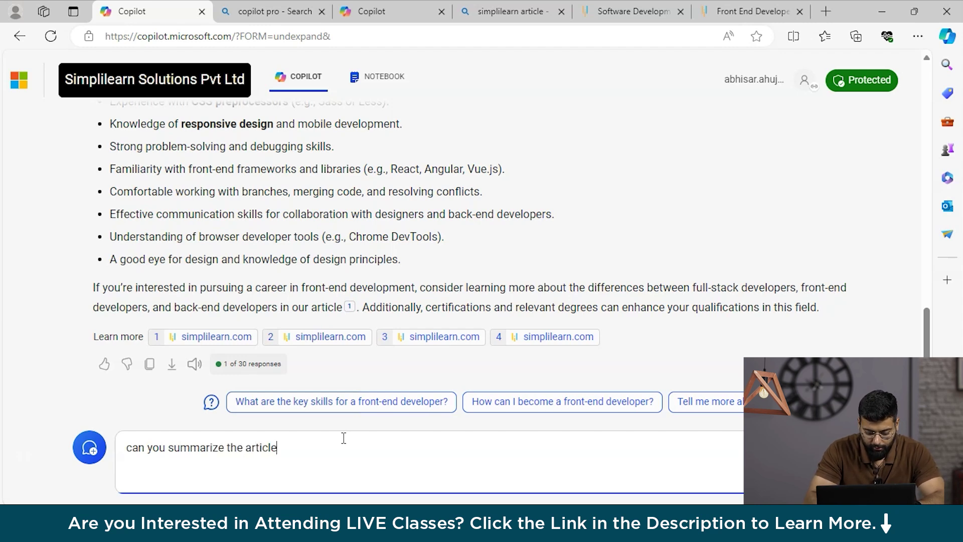
text(proivide)
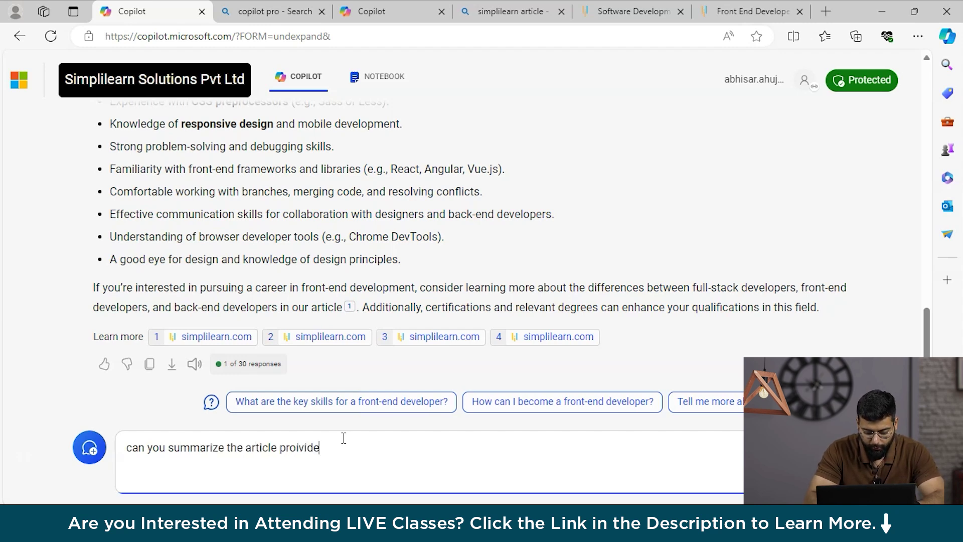
text(d in ythe link)
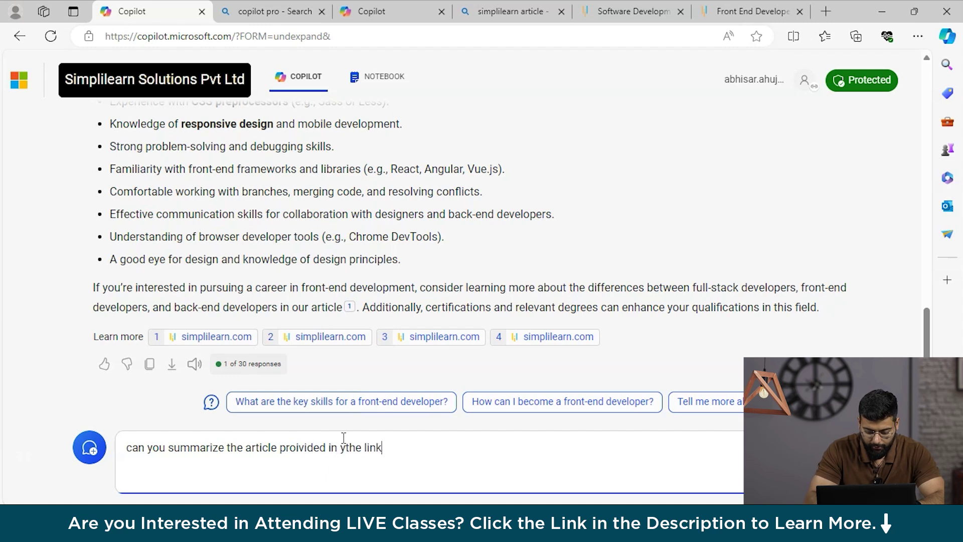
key(Return)
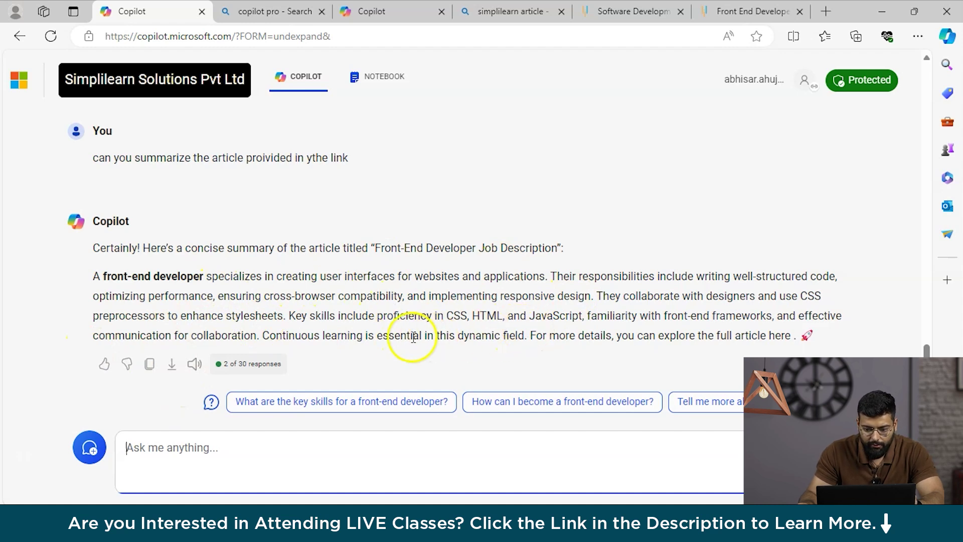
Ask Copilot to 'provide this in around 300 words'.
click(297, 467)
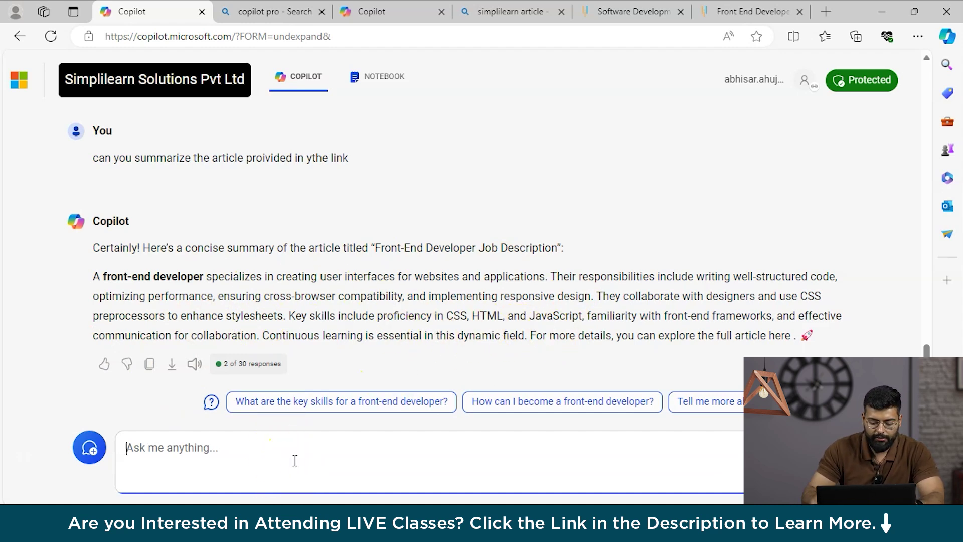
text(provid)
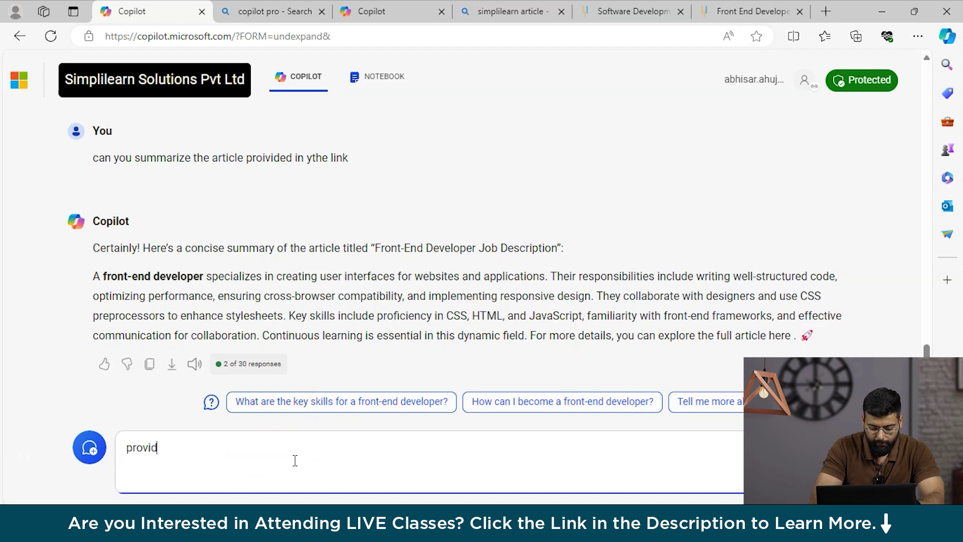
text(e this in aroun)
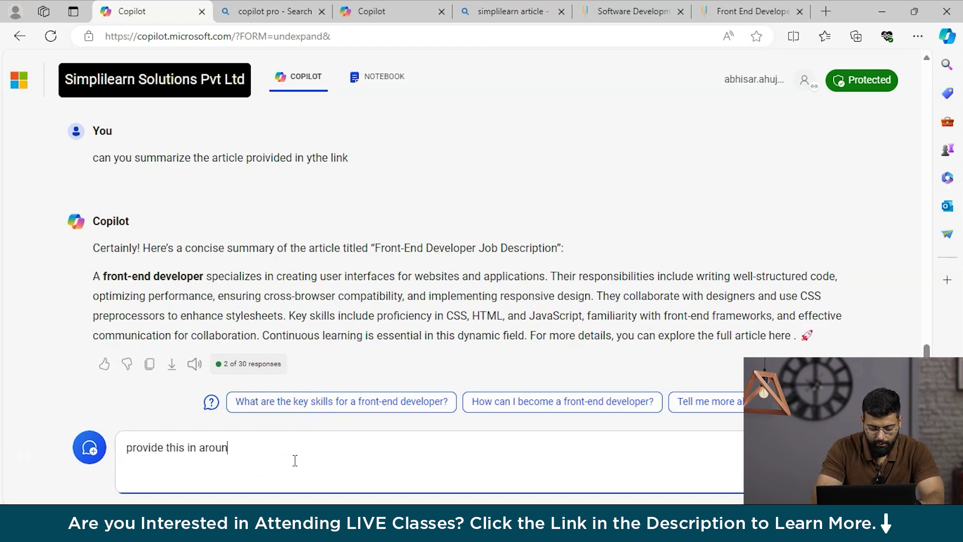
text(d 3)
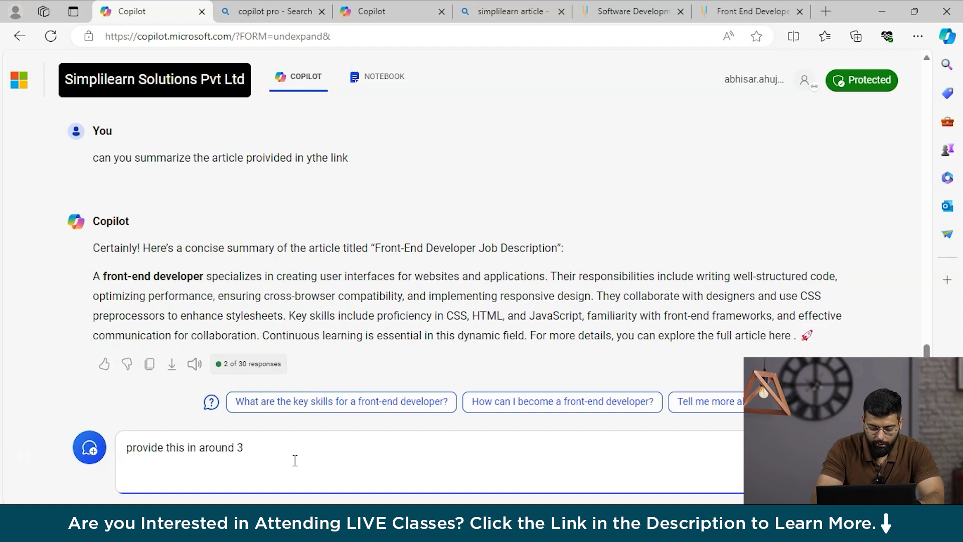
text(00 words)
key(Return)
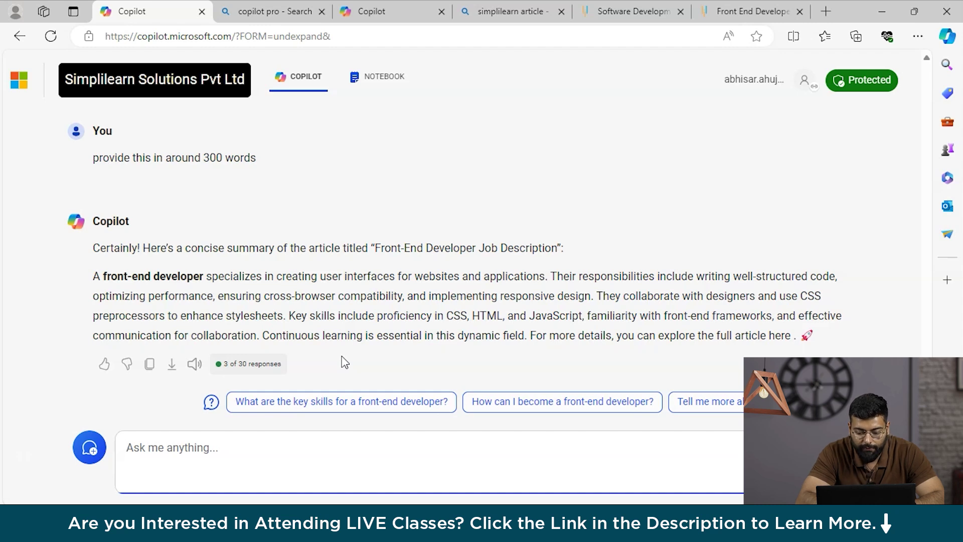
Return the other Copilot tab to its home page and place the cursor in the empty prompt box.
click(391, 11)
click(311, 92)
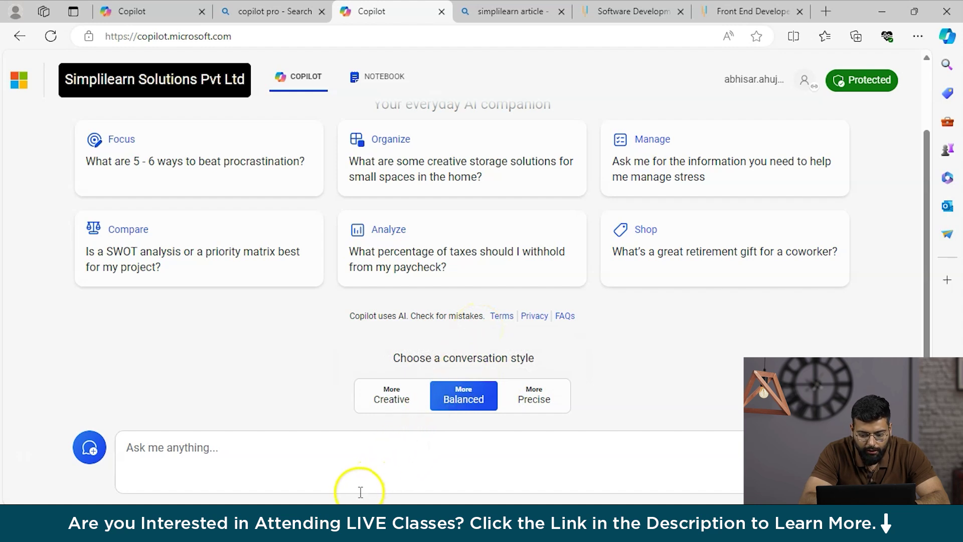
click(325, 448)
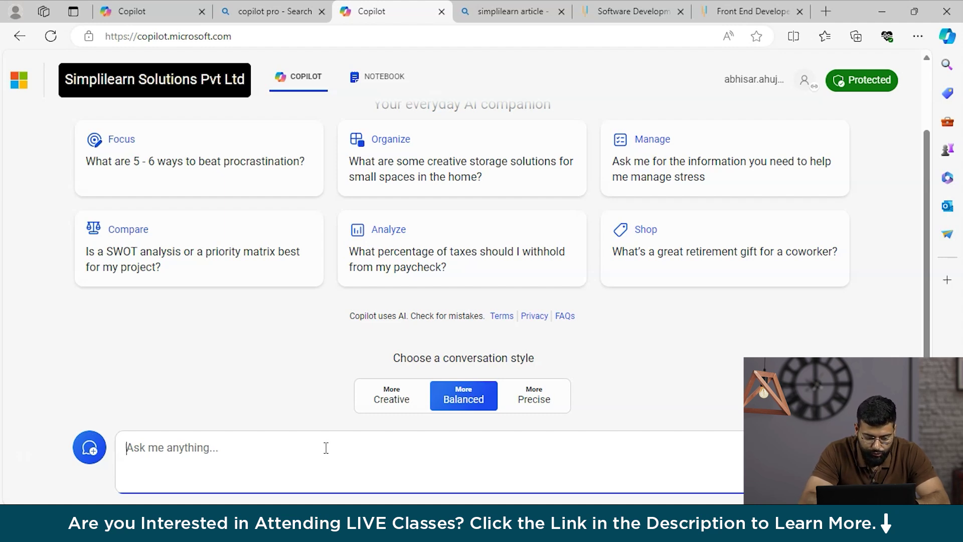
Ask Copilot for a first-draft email requesting the group manager's permission to install a coffee machine, accepting the Terms of Use.
text(write a fir)
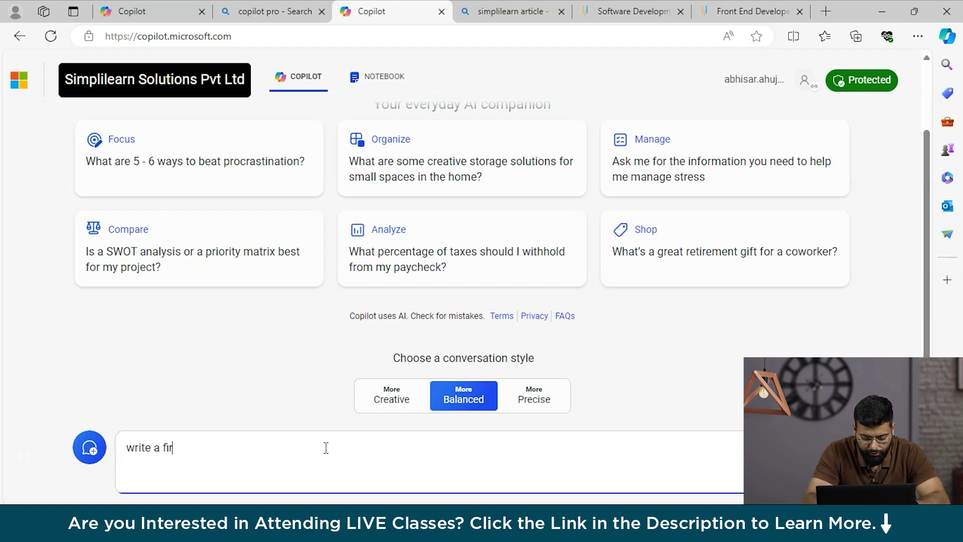
text(st draft )
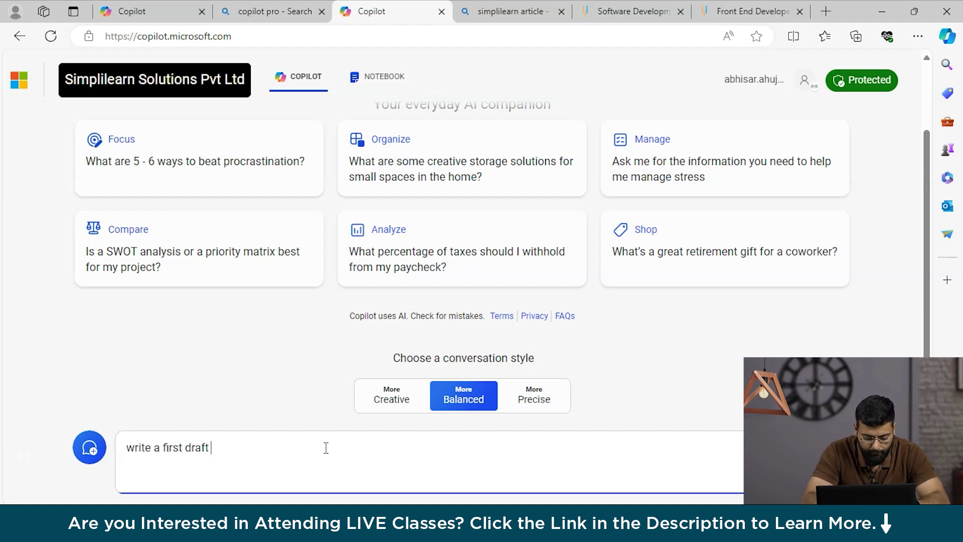
text(for an email)
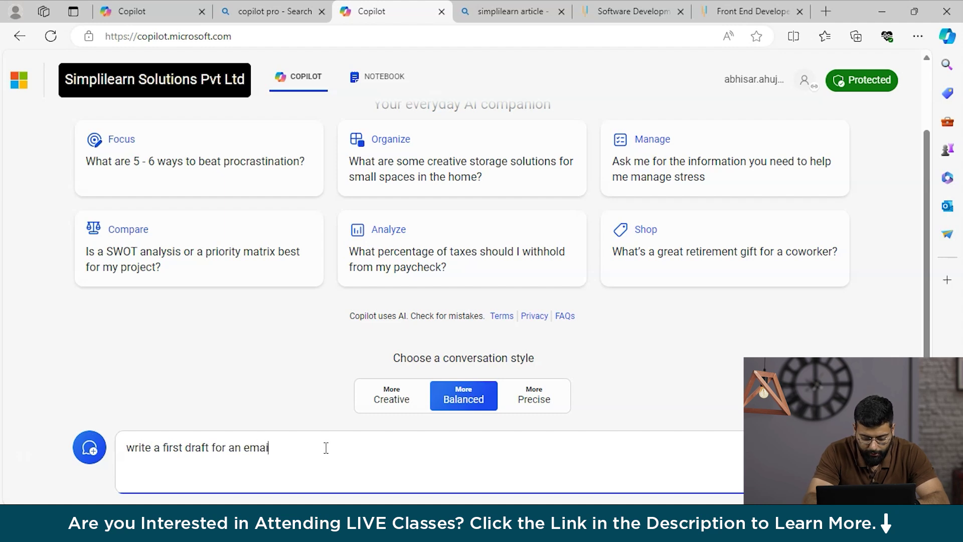
text( for)
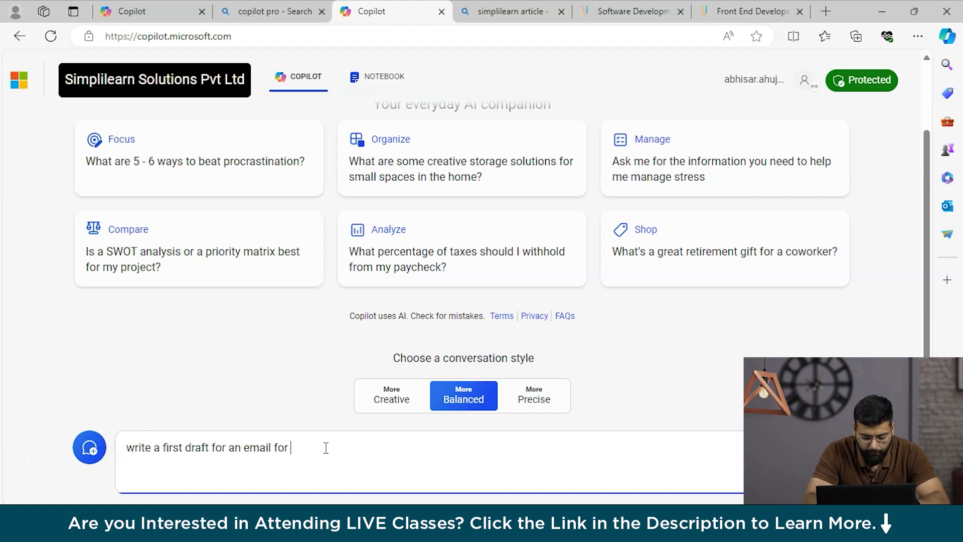
text( asking your gropu manger )
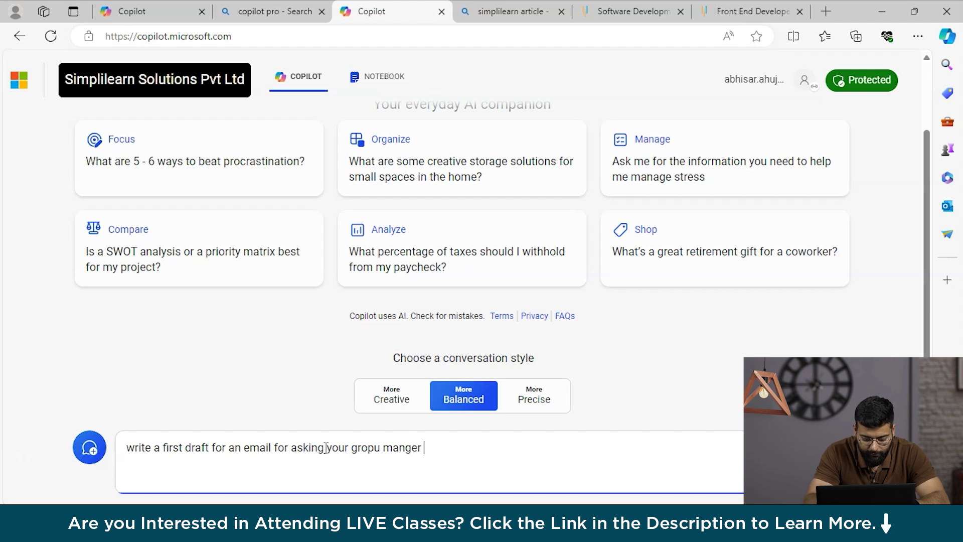
text(to )
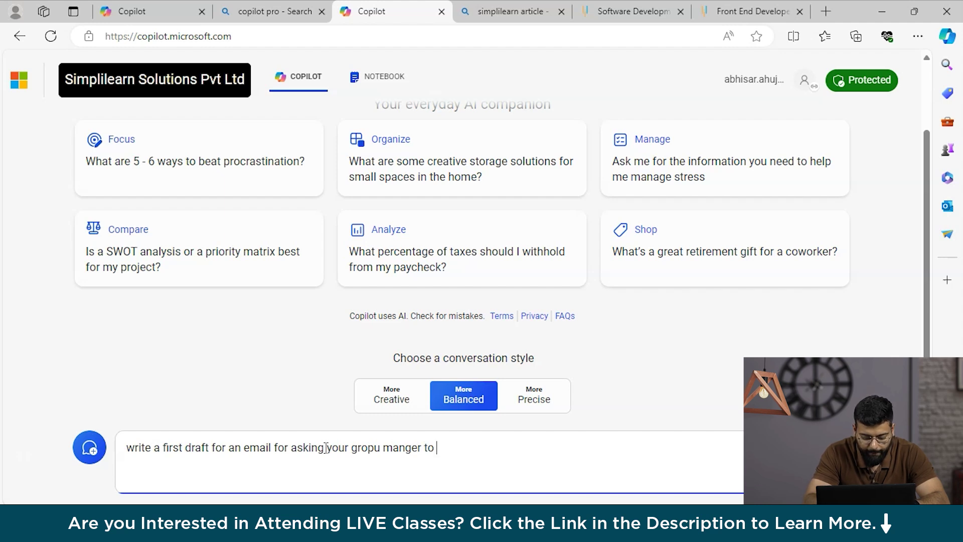
text(insta)
key(BackSpace)
key(BackSpace)
key(BackSpace)
key(BackSpace)
key(BackSpace)
text(provide )
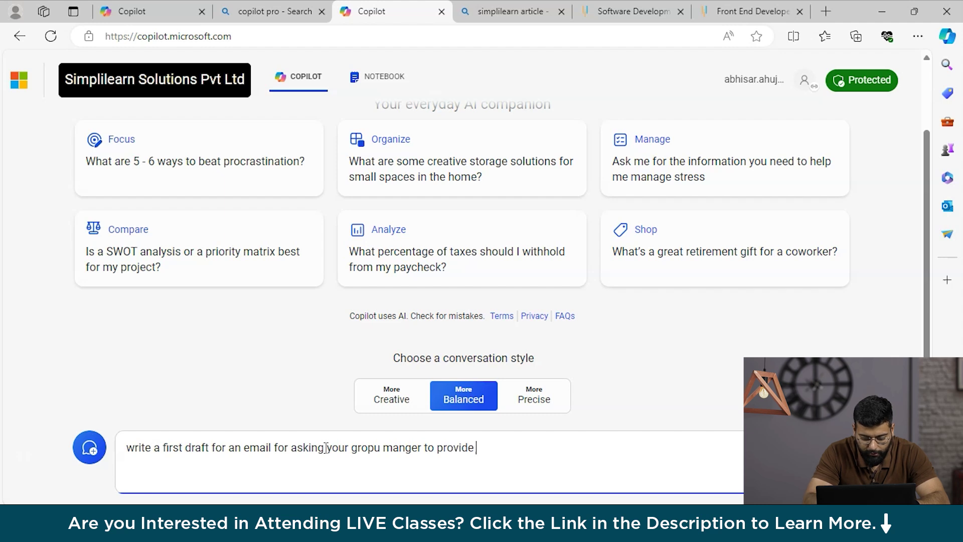
text(permisiion to install )
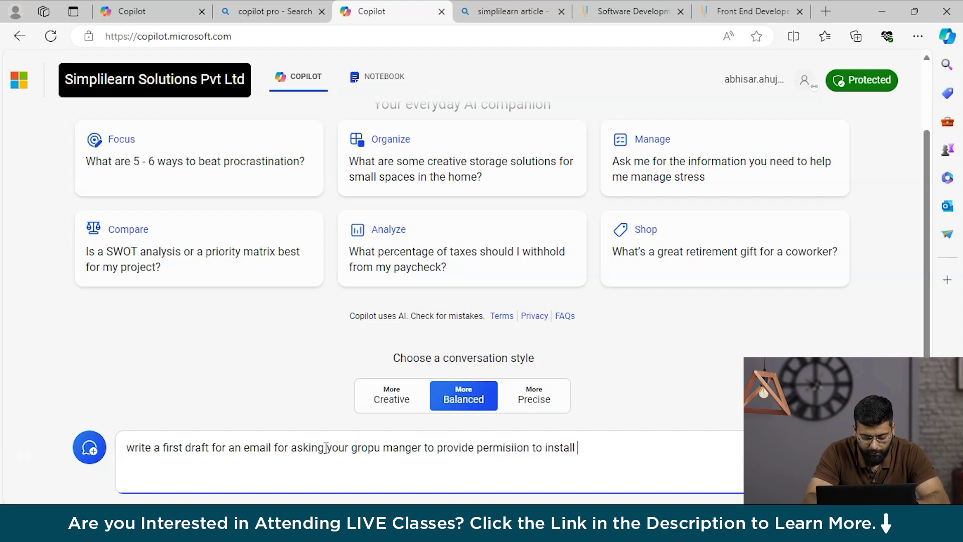
text(c)
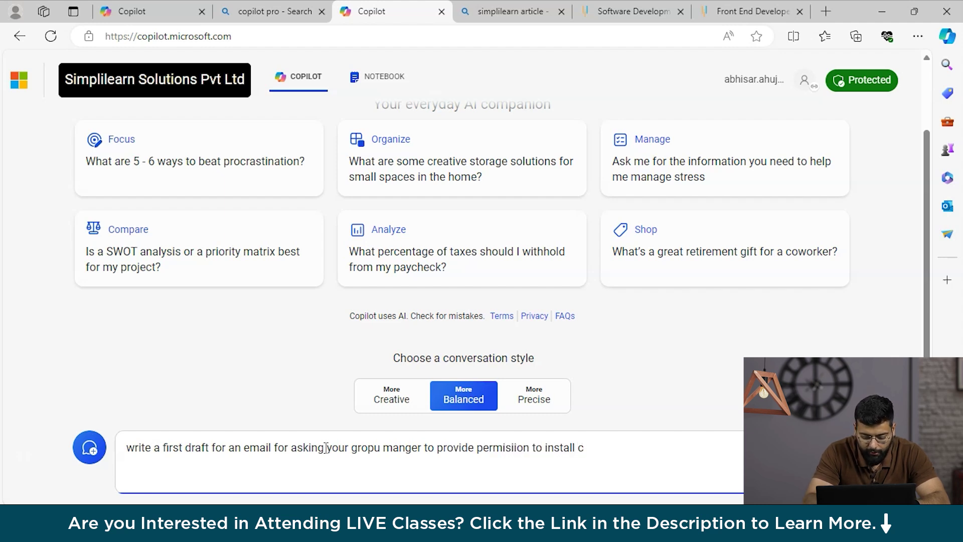
text(offee mac)
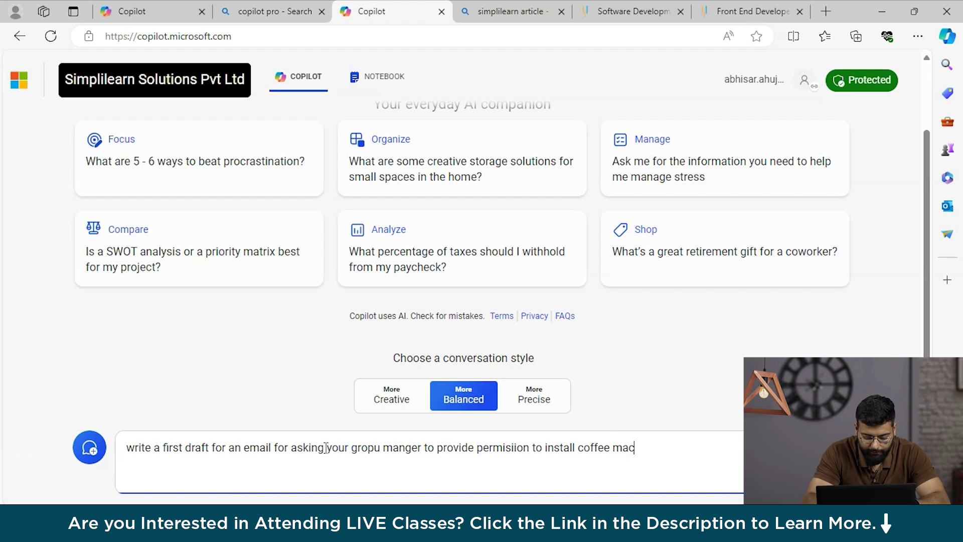
text(hine)
key(Return)
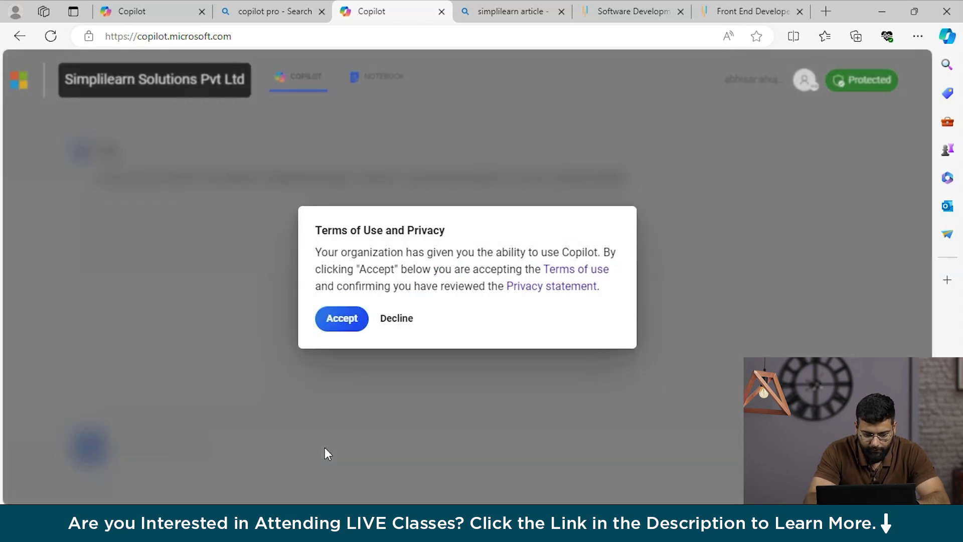
click(333, 317)
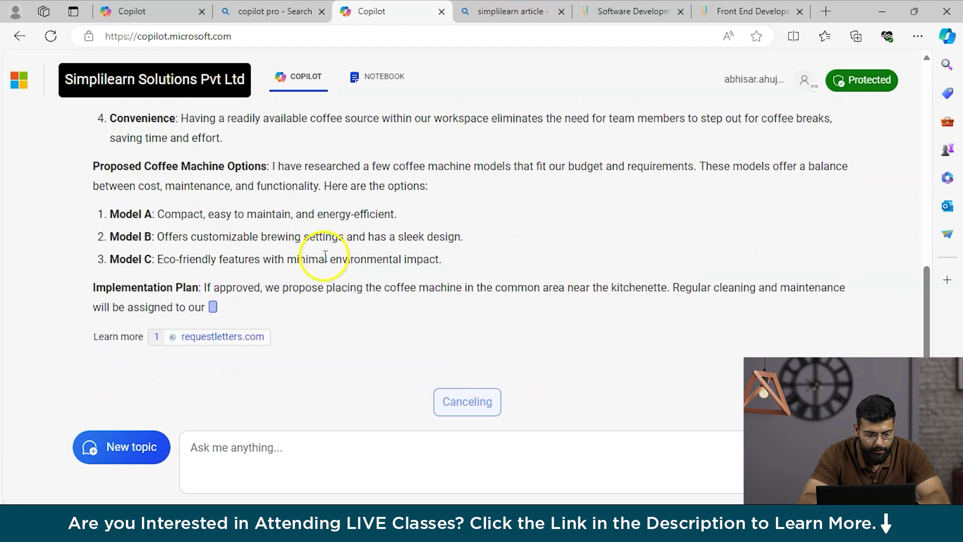
Scroll through the draft's subject, key points, model options, implementation plan and closing.
scroll(325, 257, up, 5)
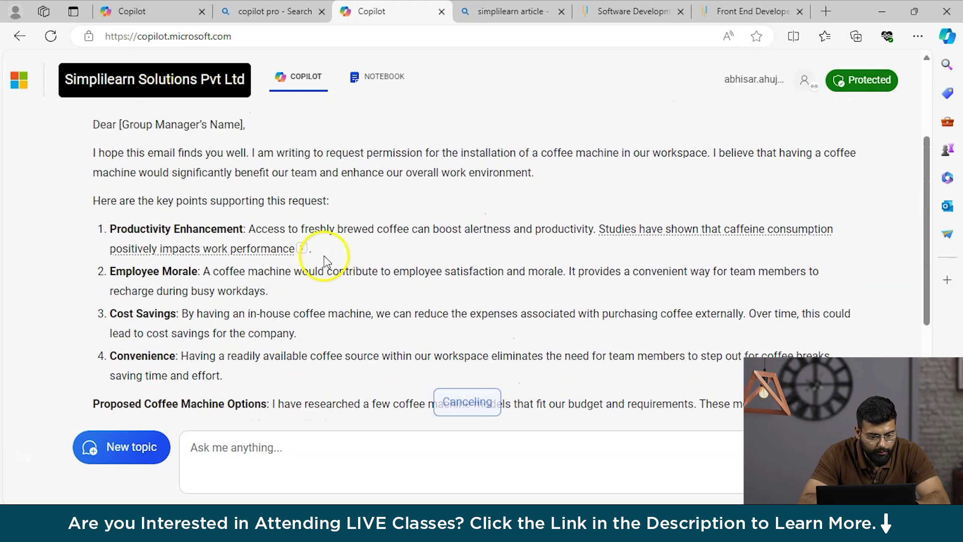
scroll(325, 260, up, 1)
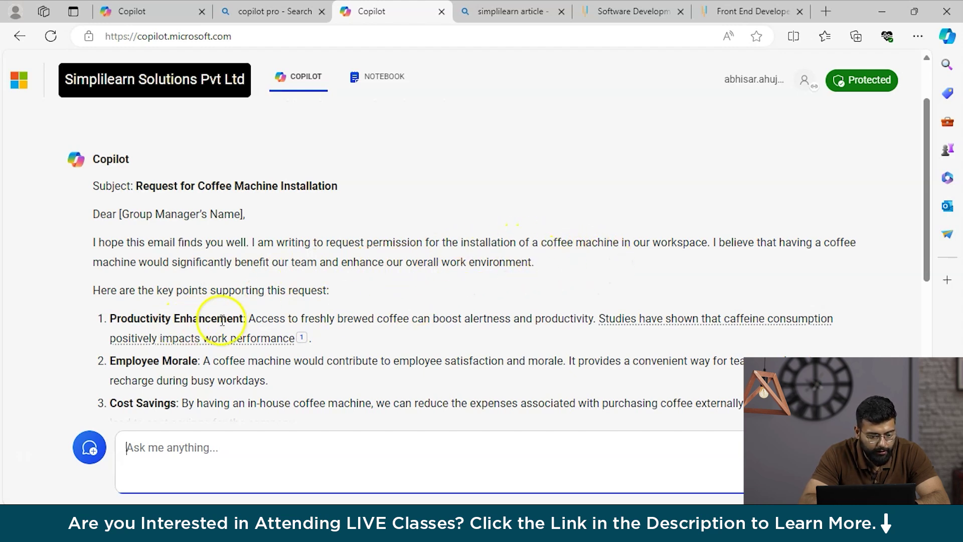
scroll(222, 321, down, 2)
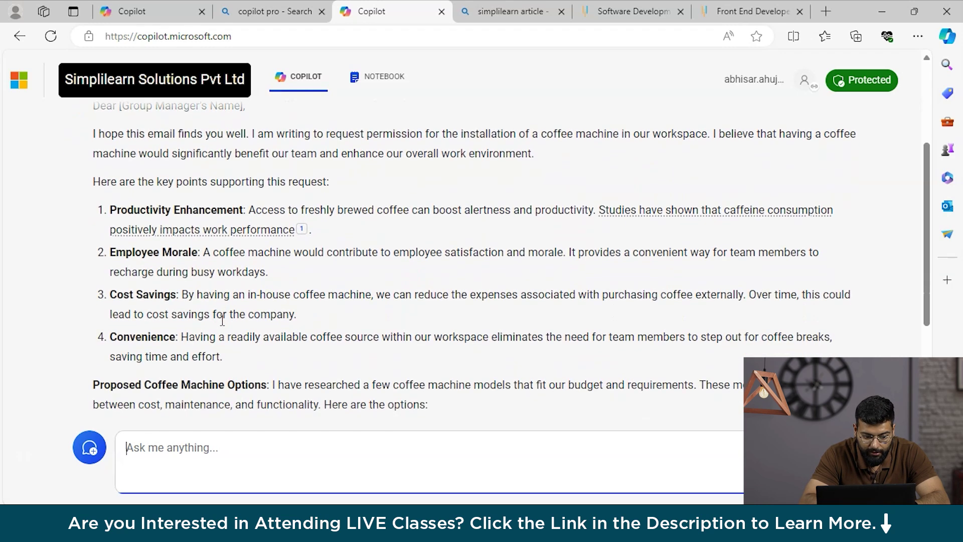
scroll(223, 319, down, 3)
click(117, 260)
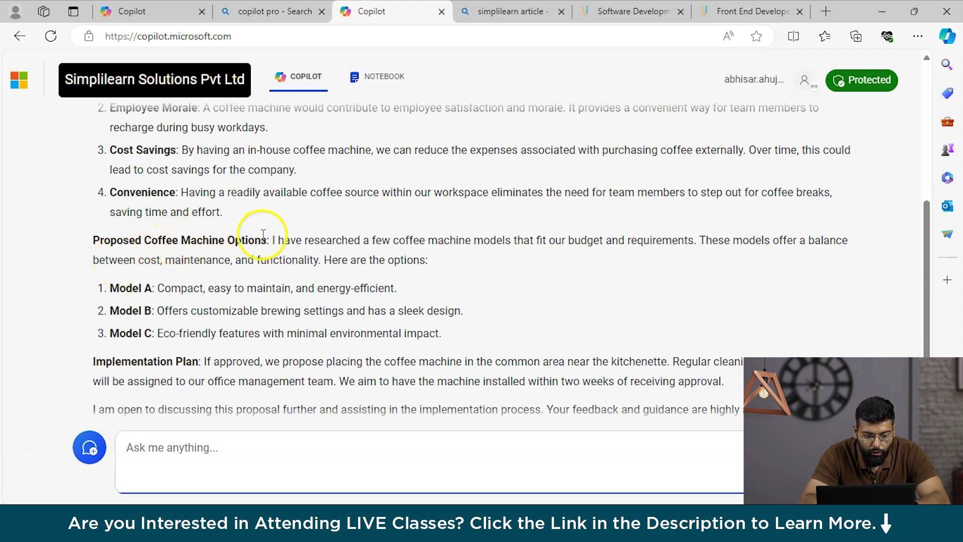
scroll(178, 300, down, 2)
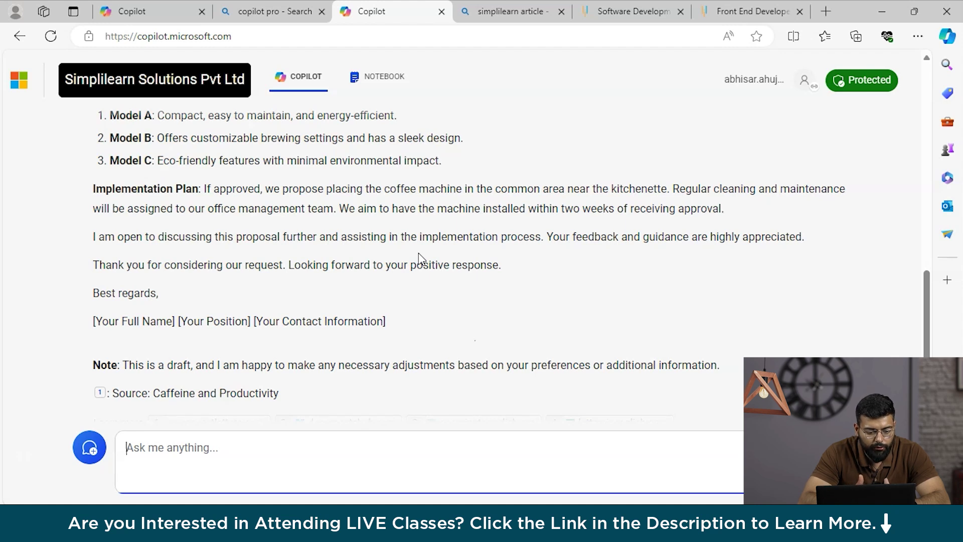
scroll(418, 257, up, 7)
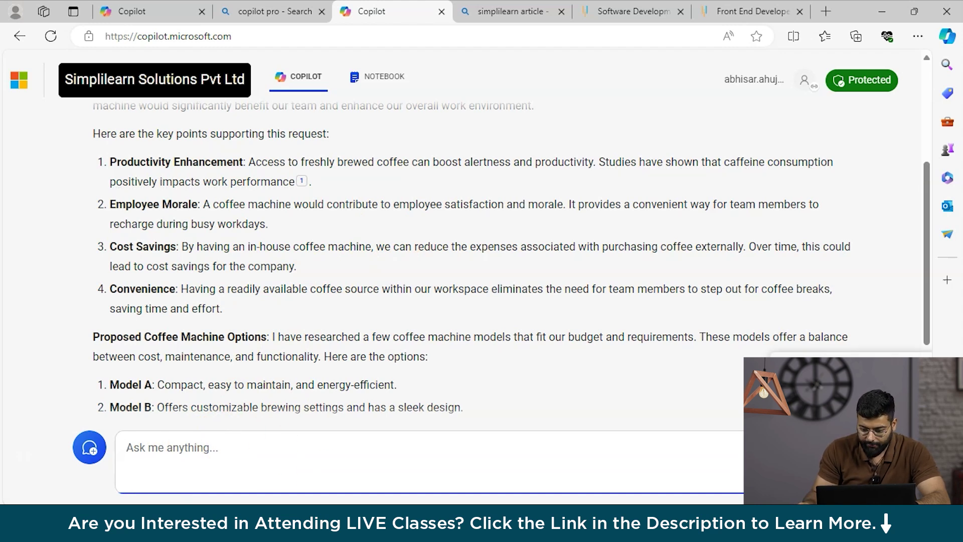
Search Bing for 'tower of pisa' in a new browser tab.
click(828, 11)
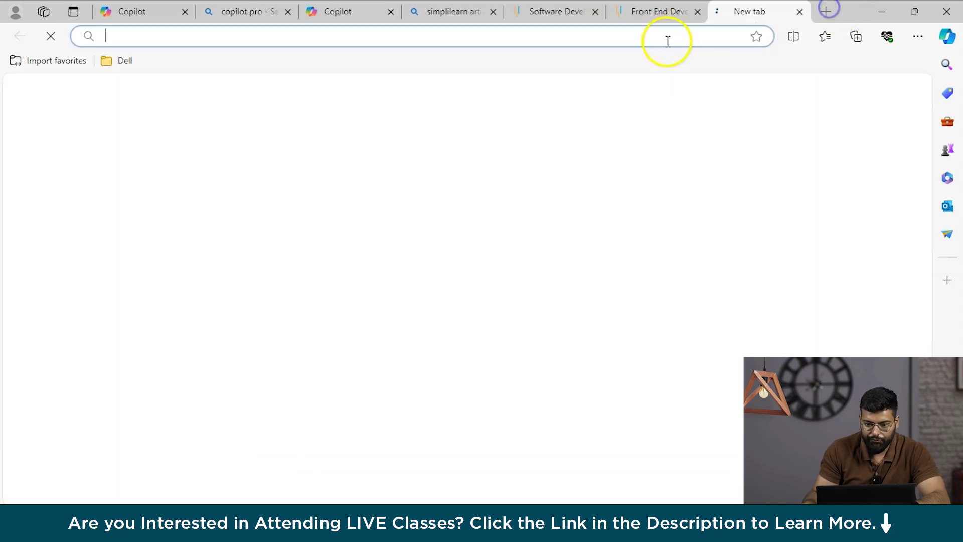
click(667, 39)
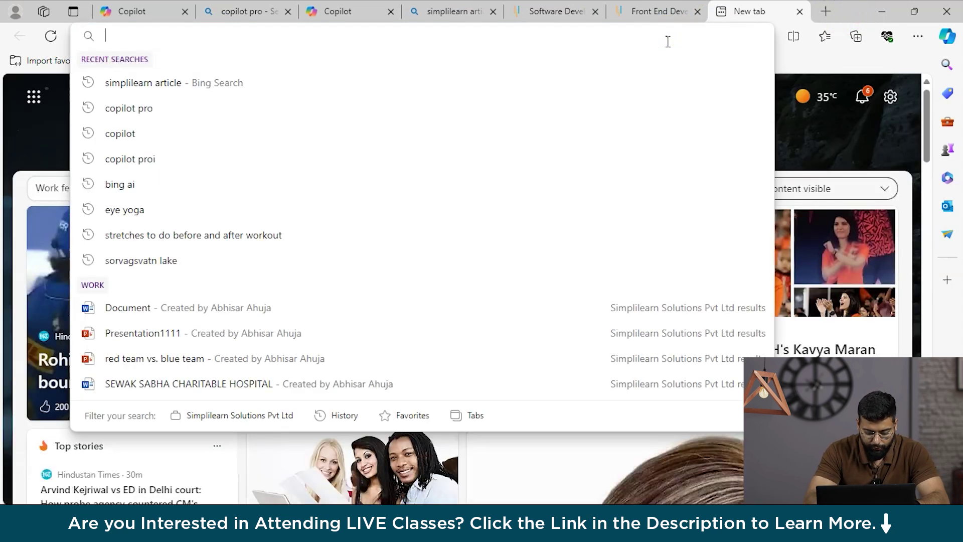
text(tower )
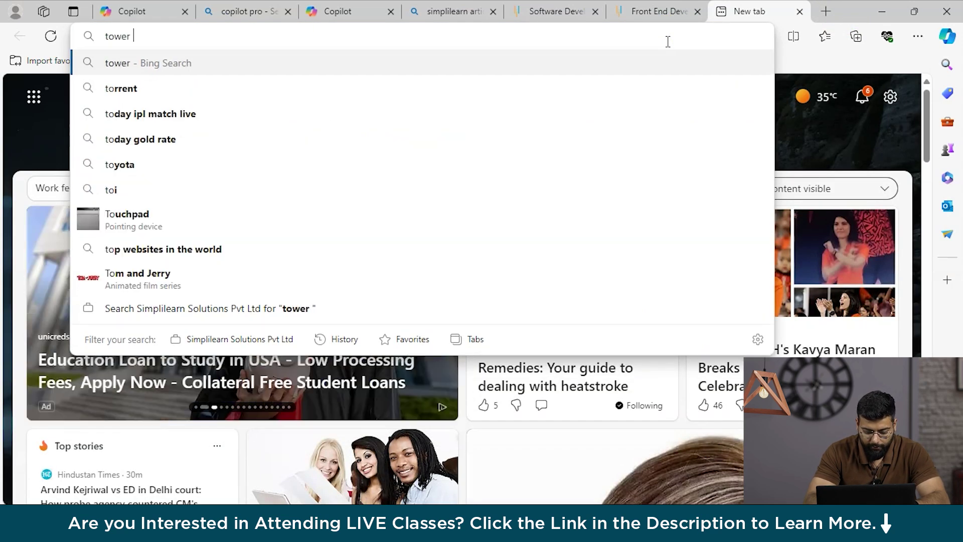
text(of pi)
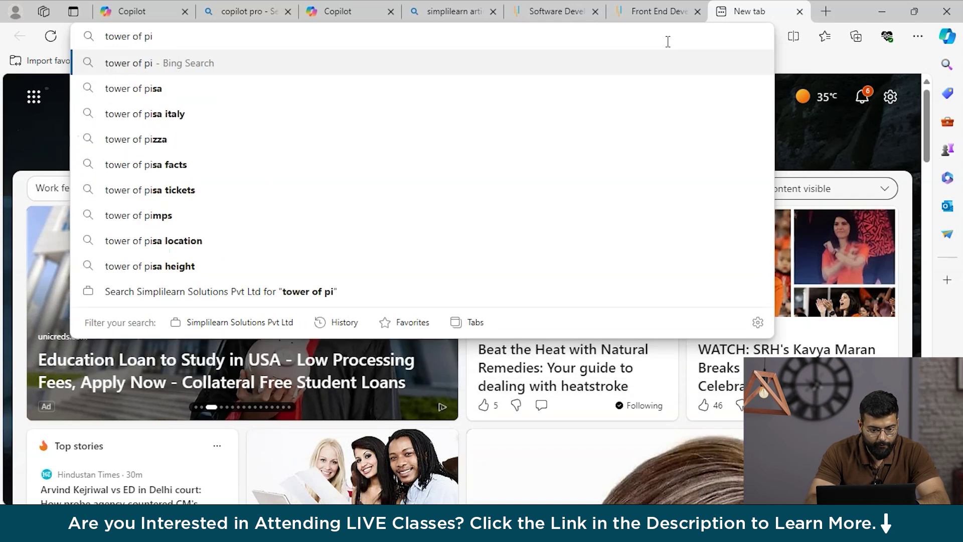
text(sa)
key(Return)
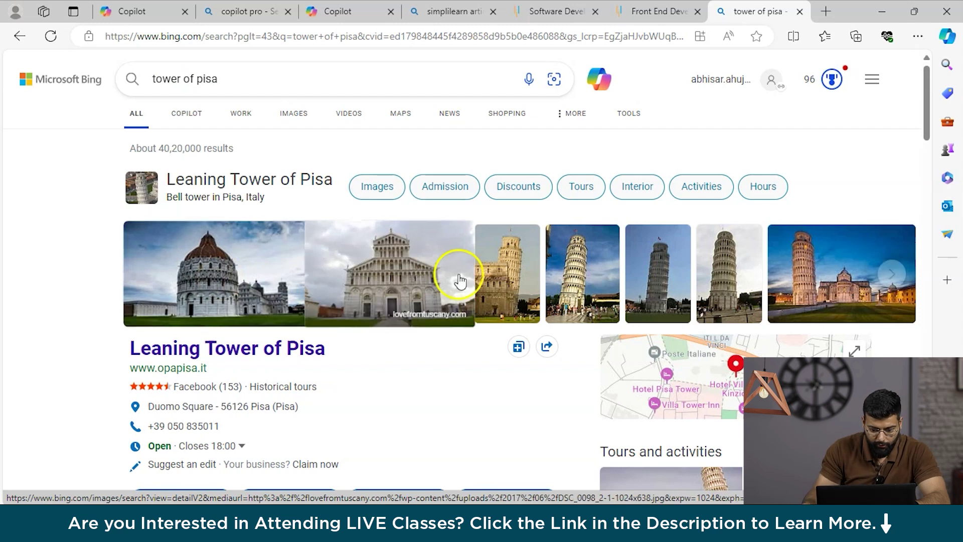
Copy a Leaning Tower photo from the results and paste it into the Copilot message box.
right_click(584, 249)
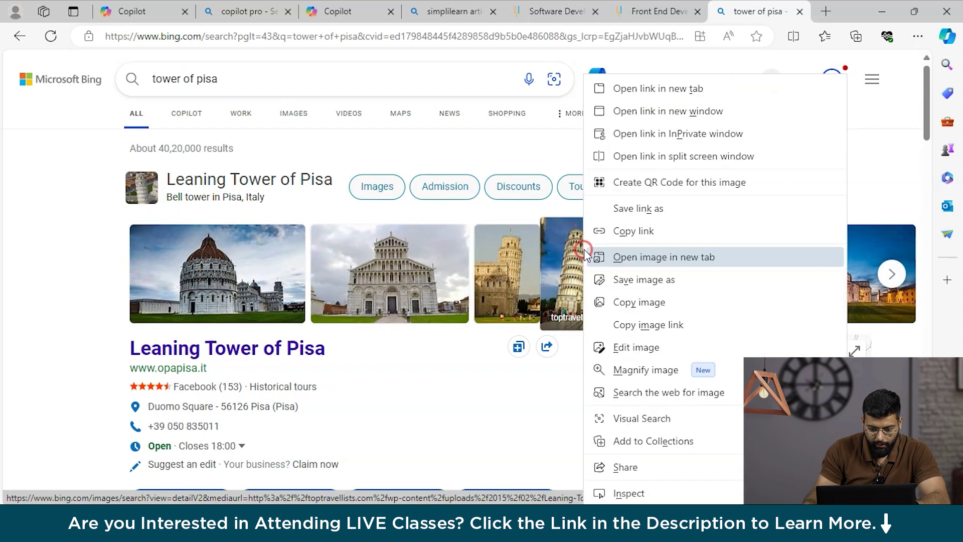
click(652, 301)
click(338, 11)
click(308, 450)
right_click(308, 450)
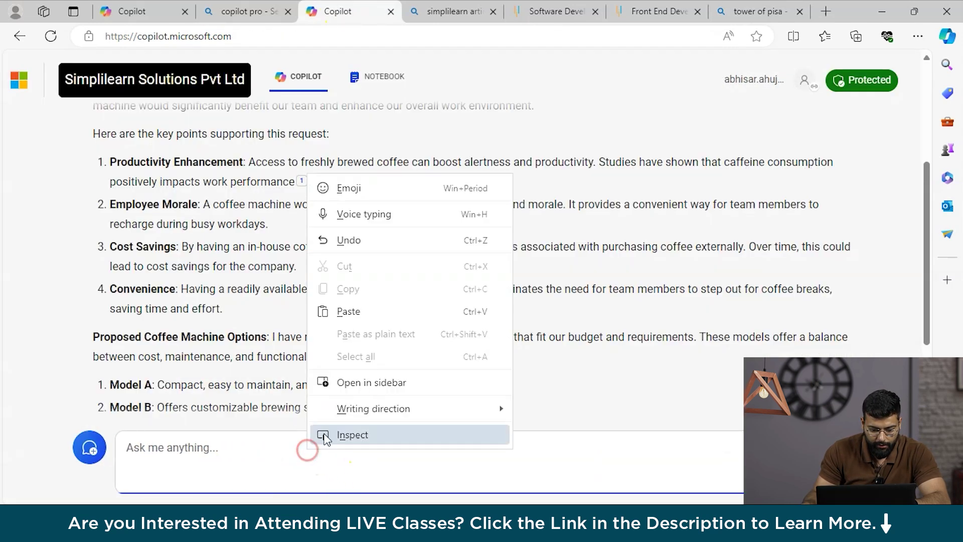
click(366, 315)
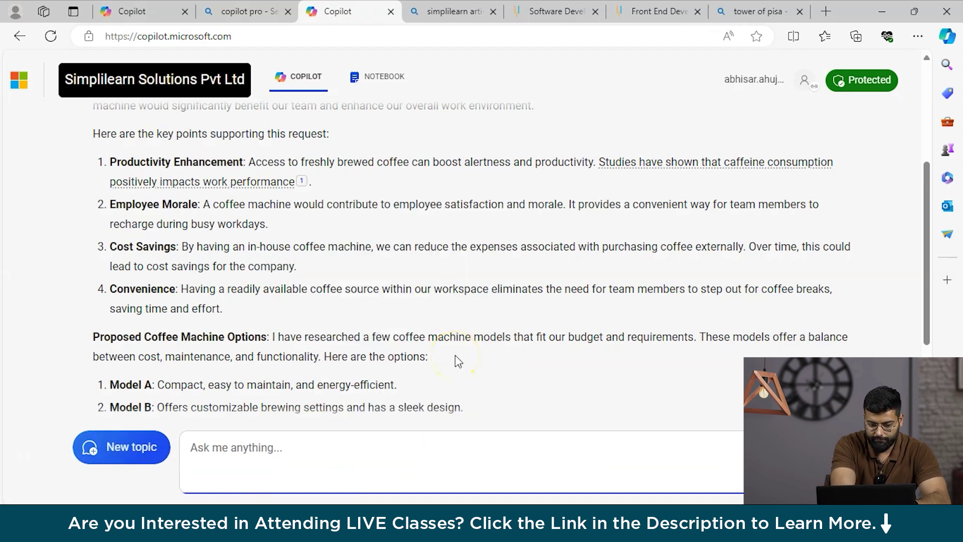
click(688, 487)
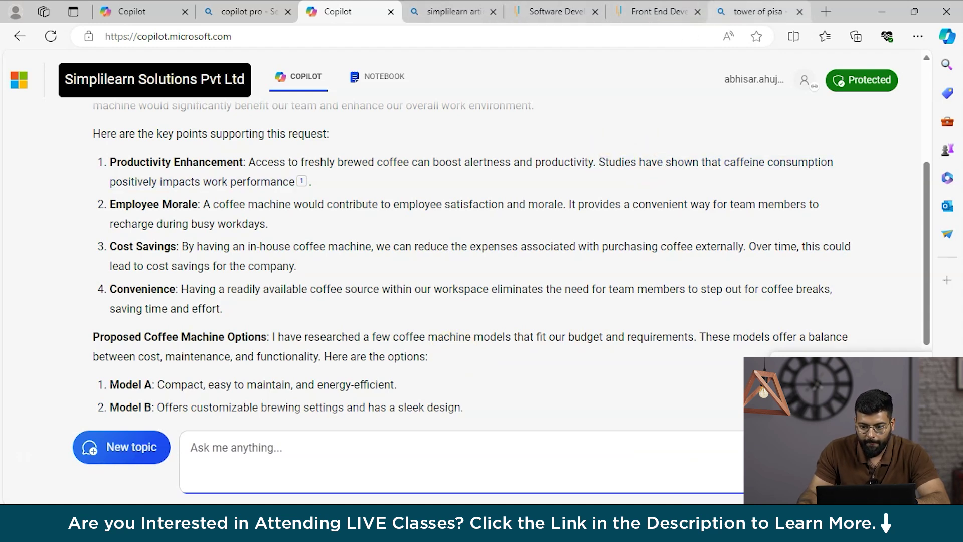
click(758, 11)
Save the leaning tower photo as 'tower of pisa' in Downloads > Articles.
right_click(597, 266)
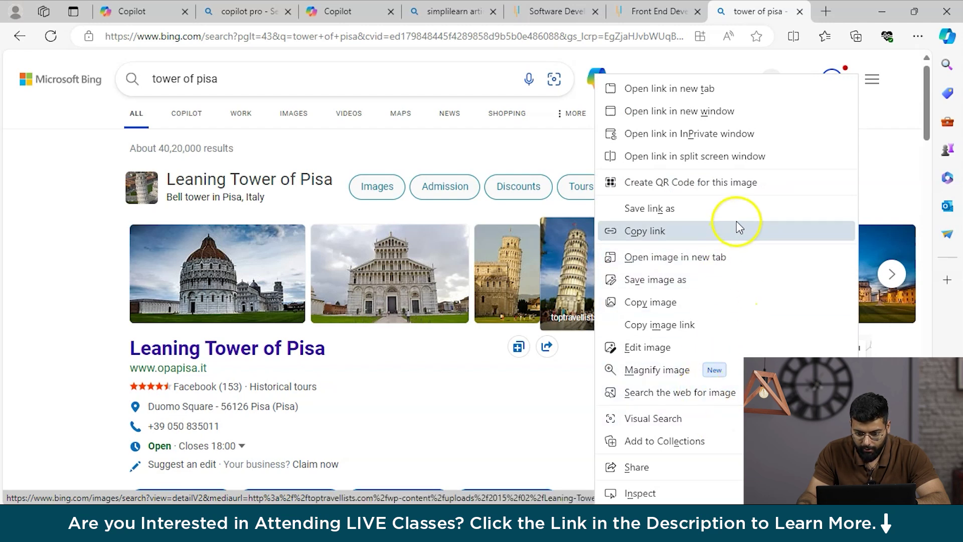
click(743, 281)
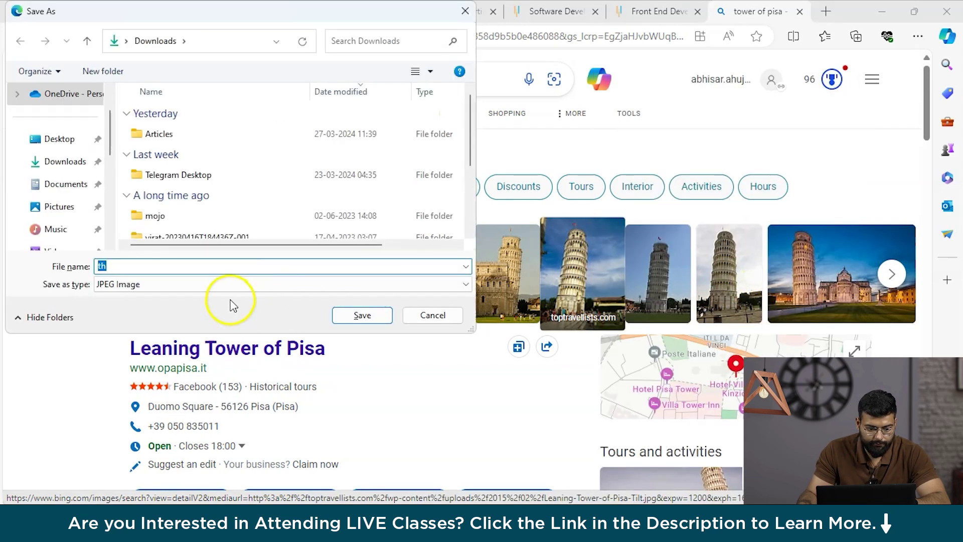
click(67, 162)
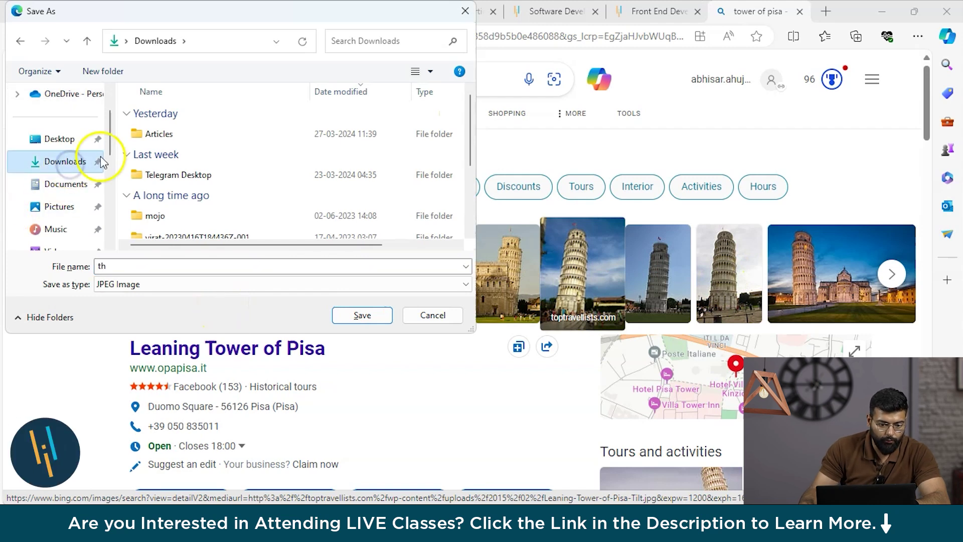
double_click(190, 134)
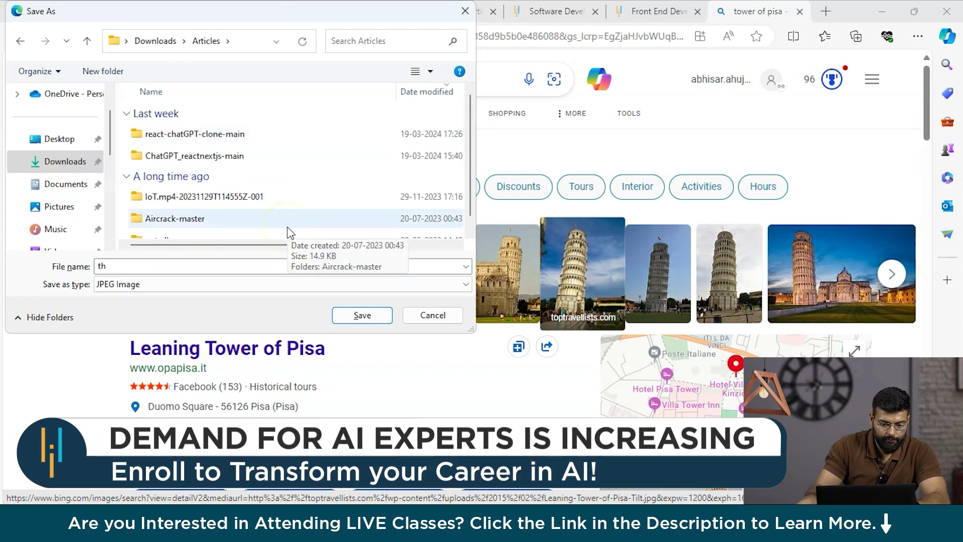
click(151, 266)
key(BackSpace)
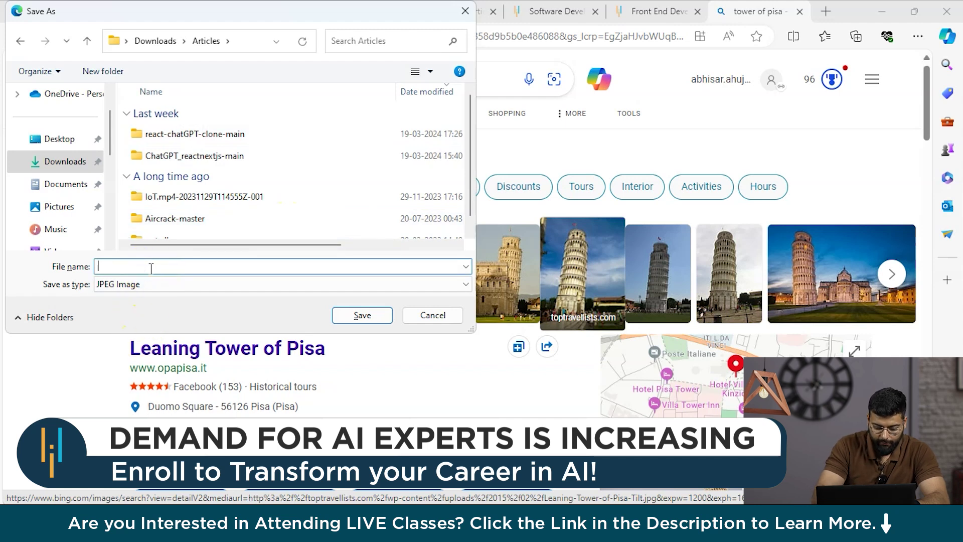
text(tower of pisa)
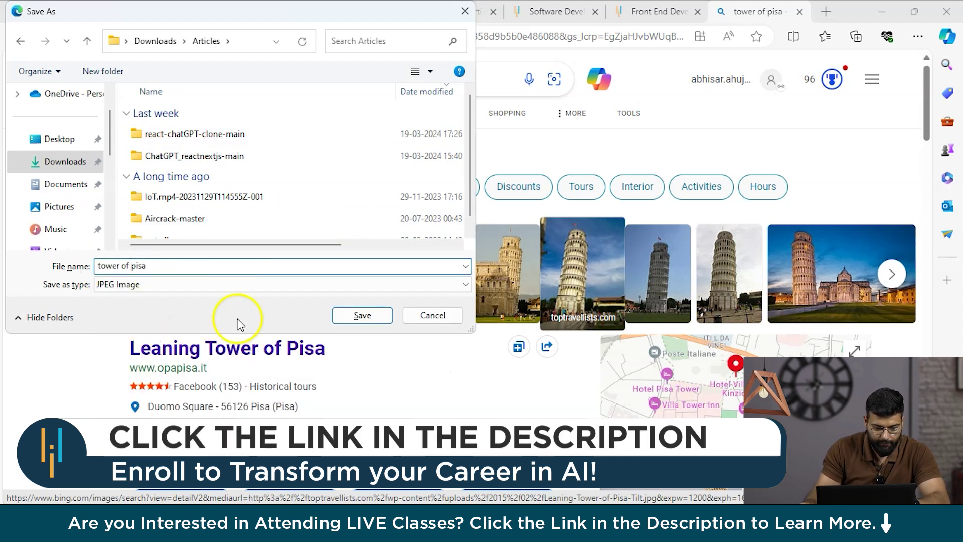
click(362, 315)
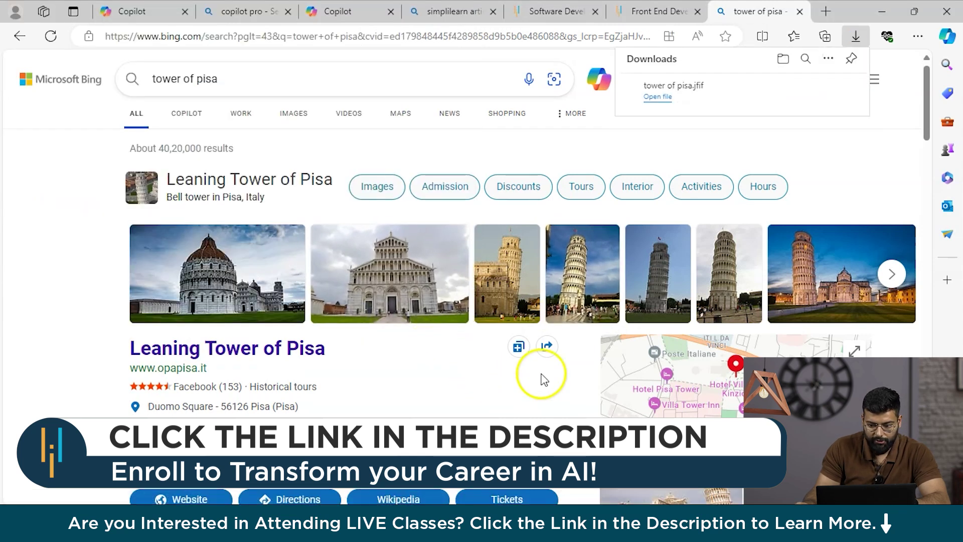
Dismiss the downloads list and return to the Copilot chat's message box.
click(857, 36)
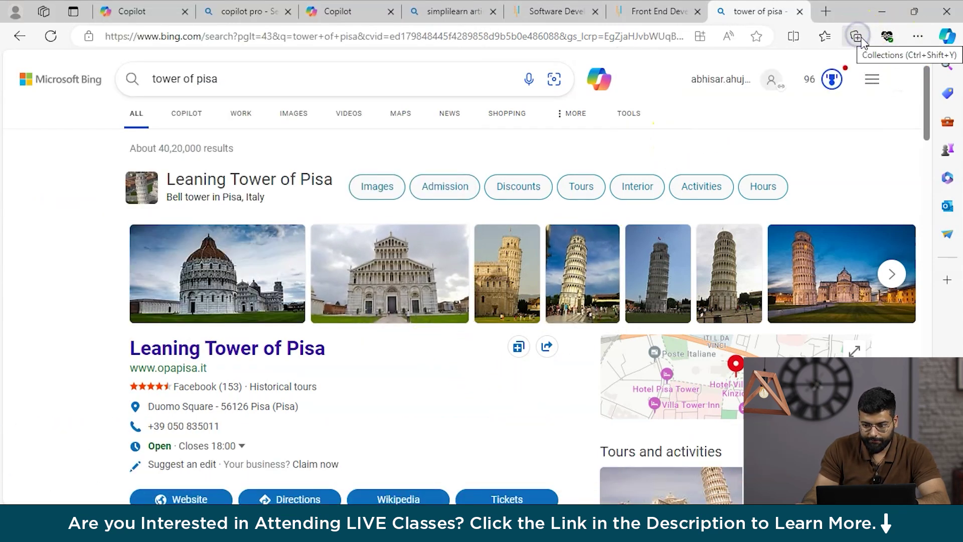
click(338, 11)
click(293, 470)
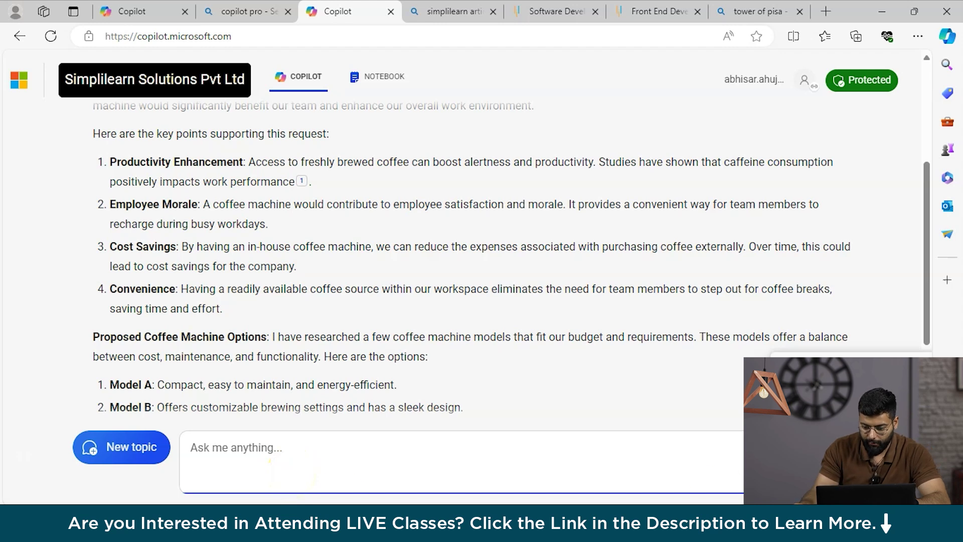
Attach the 'tower of pisa' image from Downloads and type 'can you describe what is depicted in the image and if there is something'.
click(803, 474)
drag(105, 209, 108, 172)
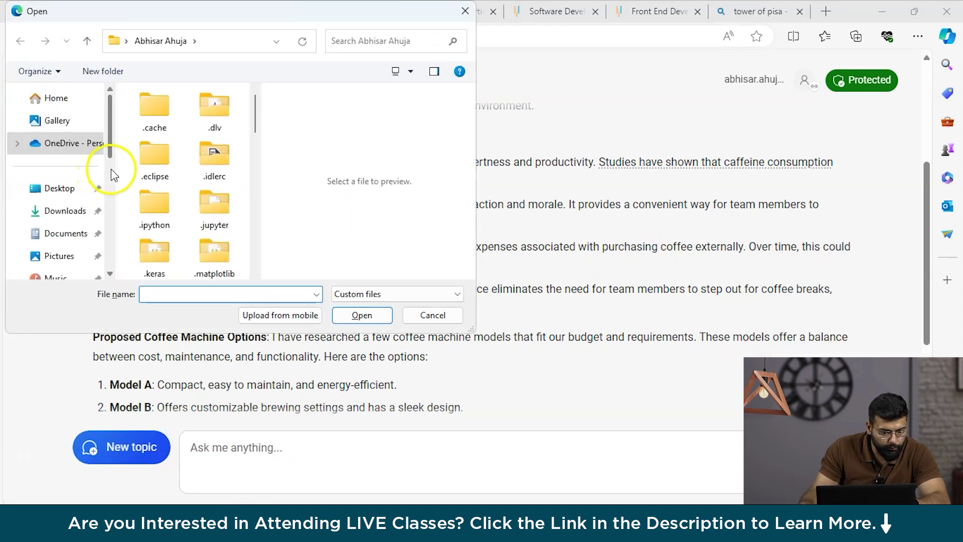
click(82, 210)
click(191, 133)
key(Return)
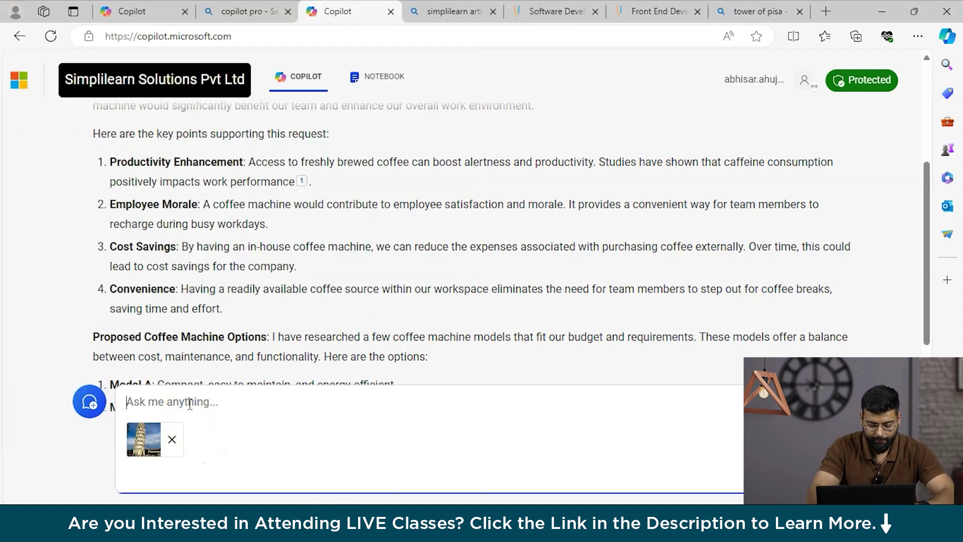
text(can you describe )
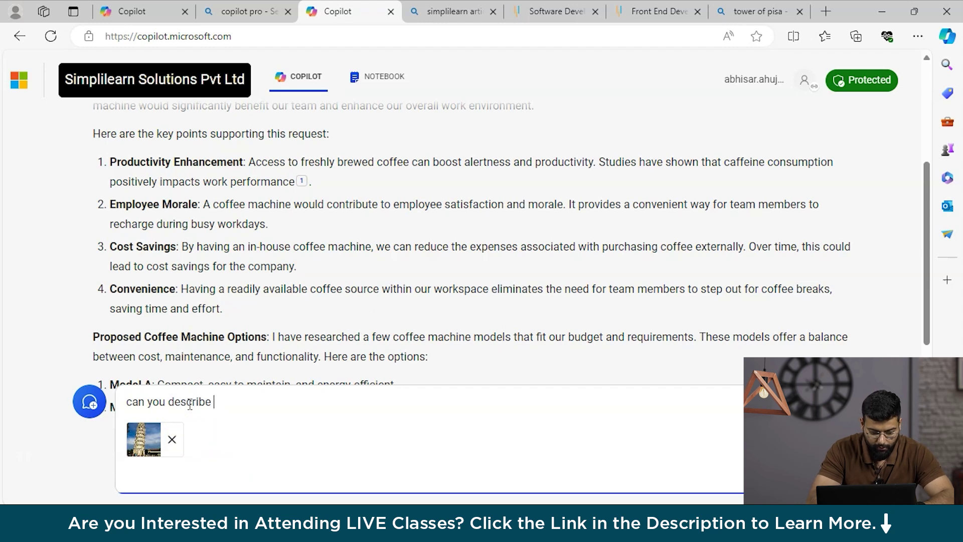
text(what)
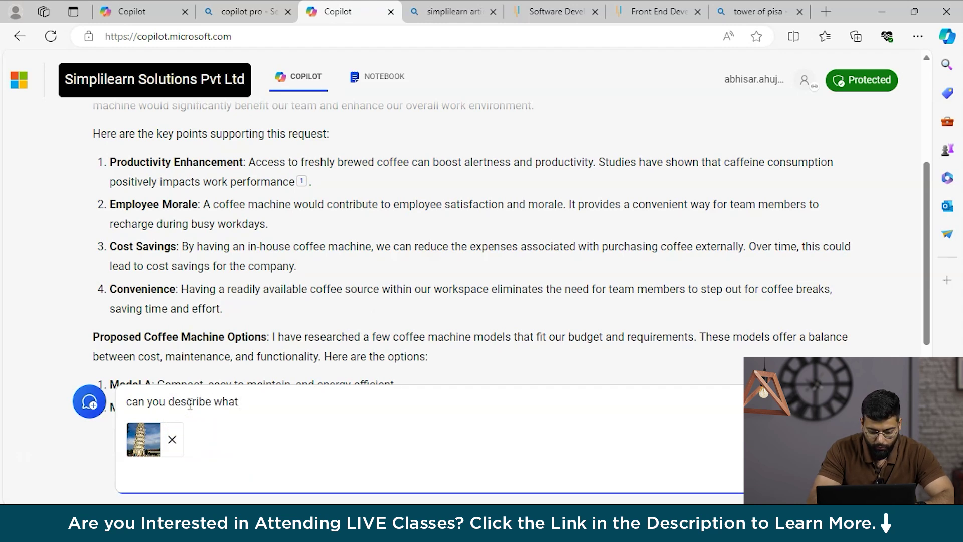
text( is depicte)
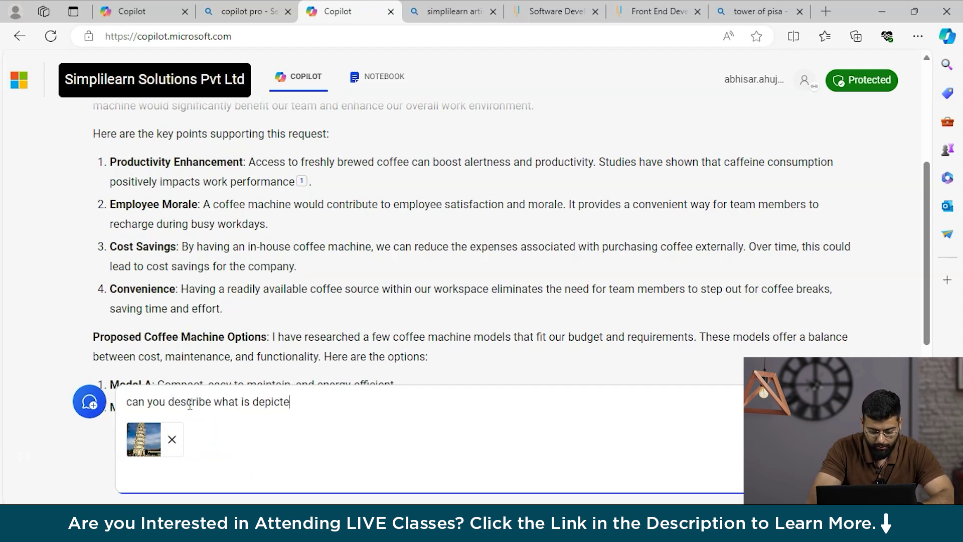
text(d in the image and)
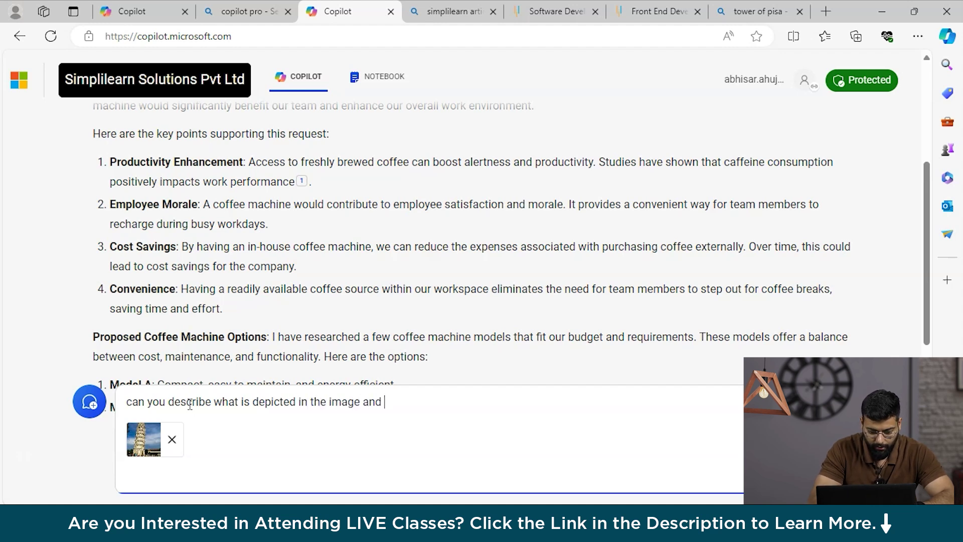
text( if there)
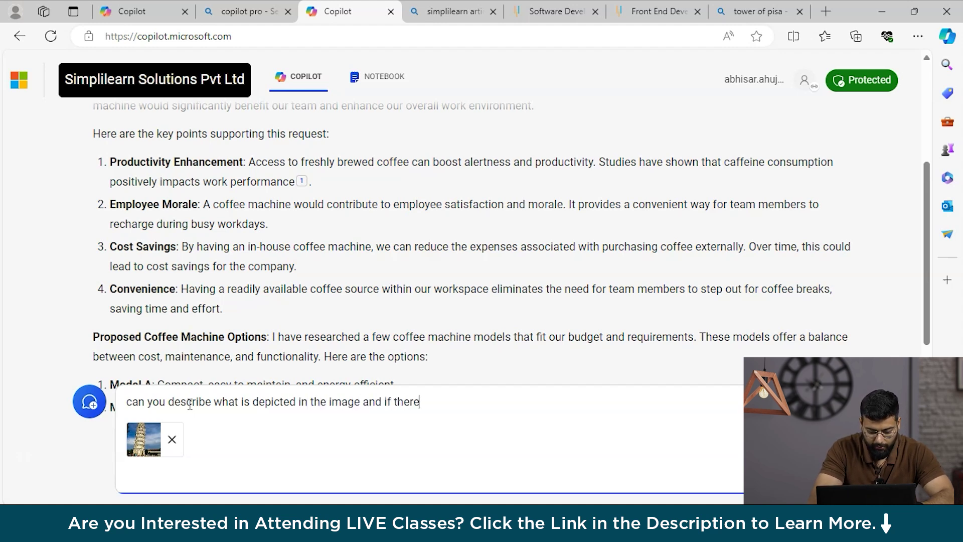
text( is something)
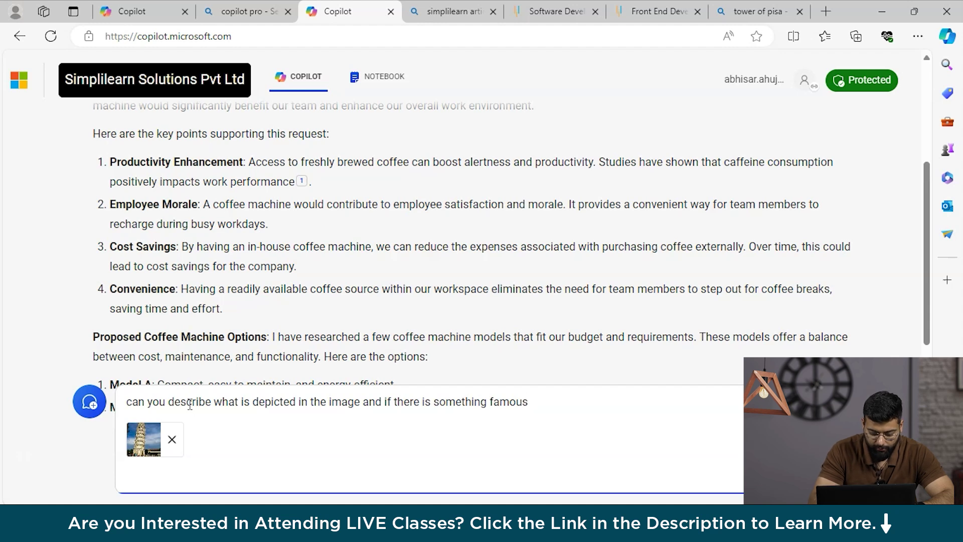
Complete the question with 'famous about it', send it, and read Copilot's Leaning Tower of Pisa answer.
text(famous about it)
key(Return)
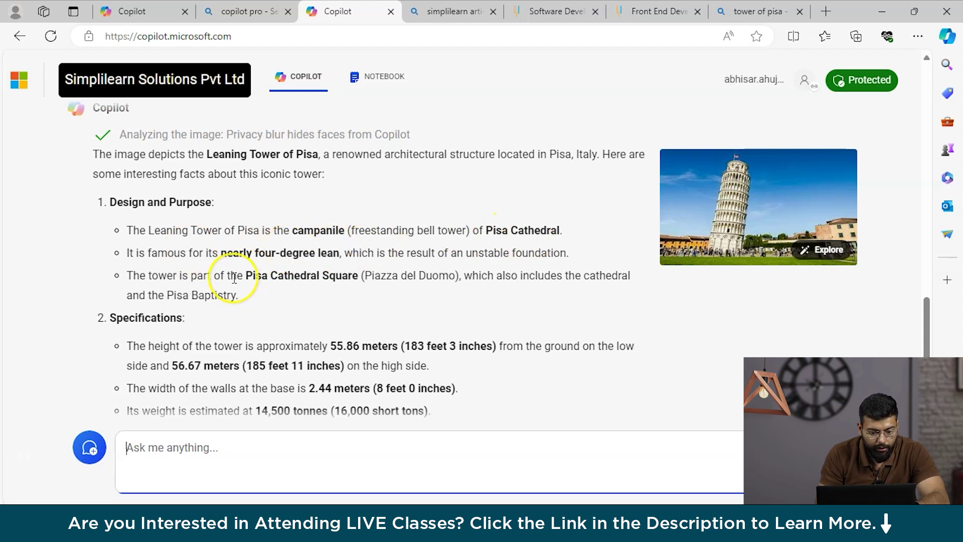
scroll(234, 278, down, 1)
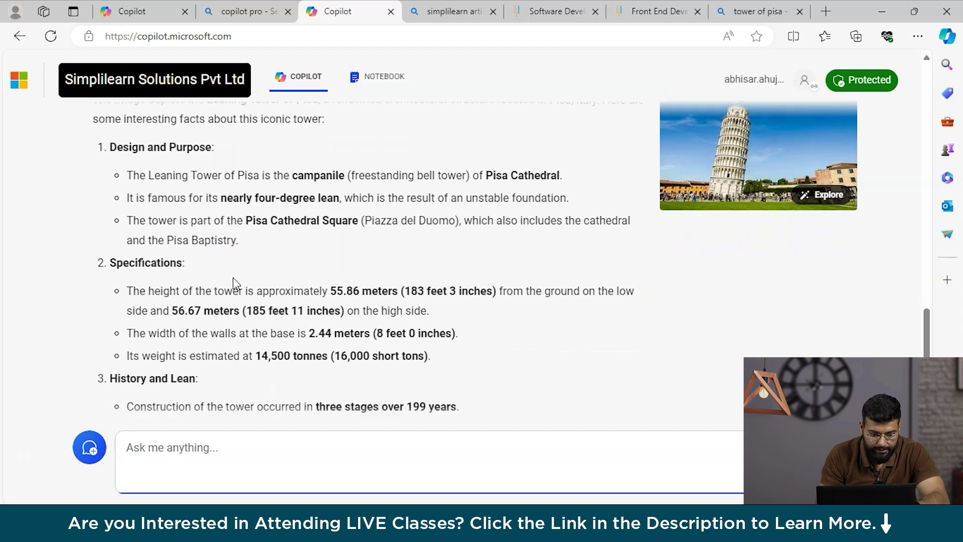
scroll(233, 278, down, 1)
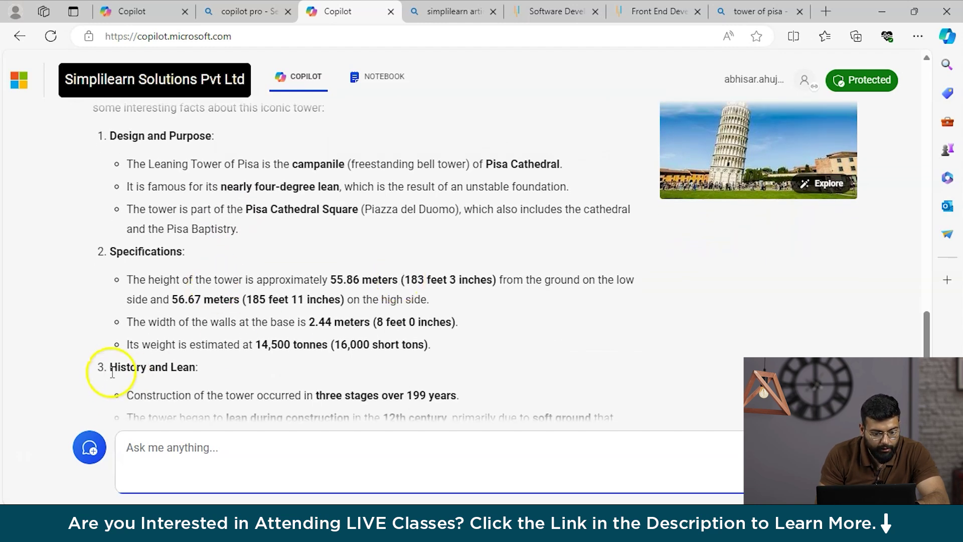
scroll(235, 349, down, 5)
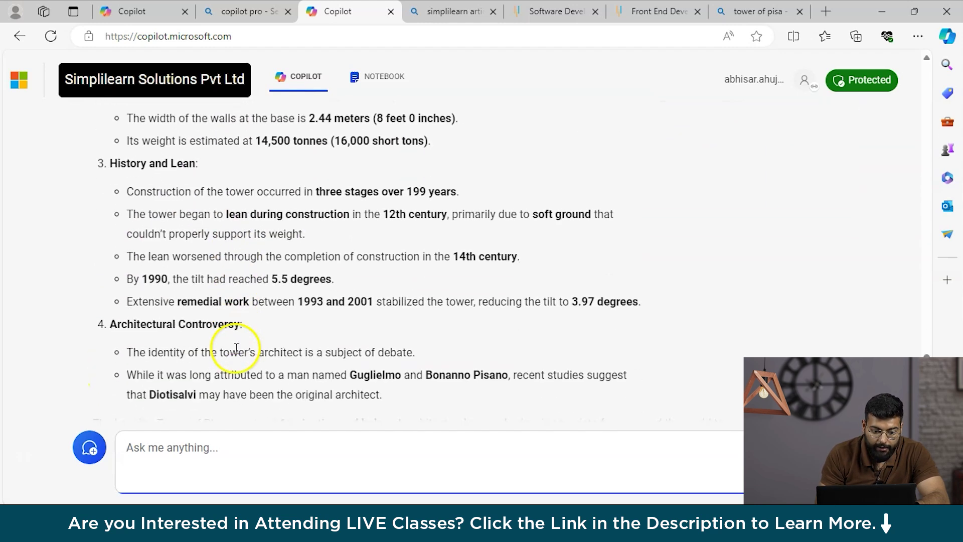
scroll(236, 349, down, 1)
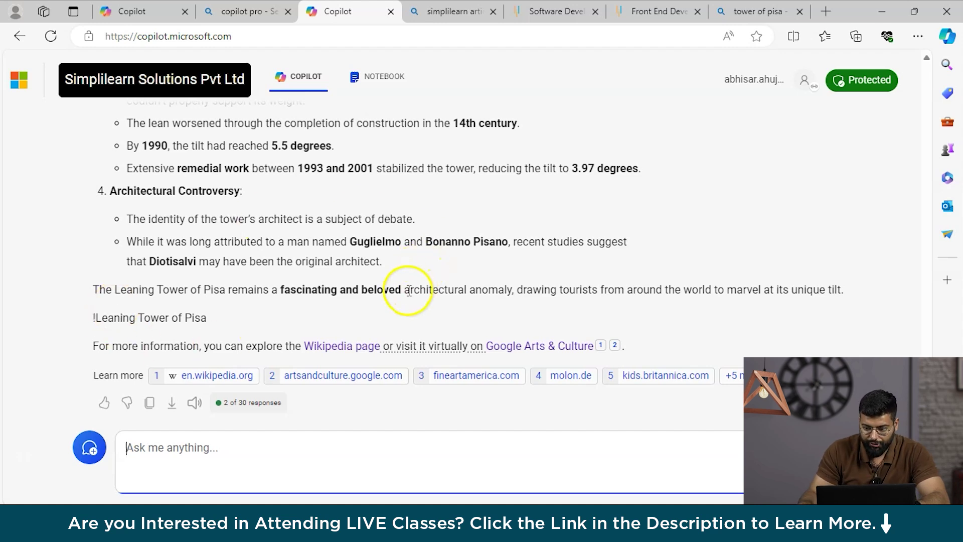
scroll(410, 291, up, 3)
scroll(410, 291, up, 10)
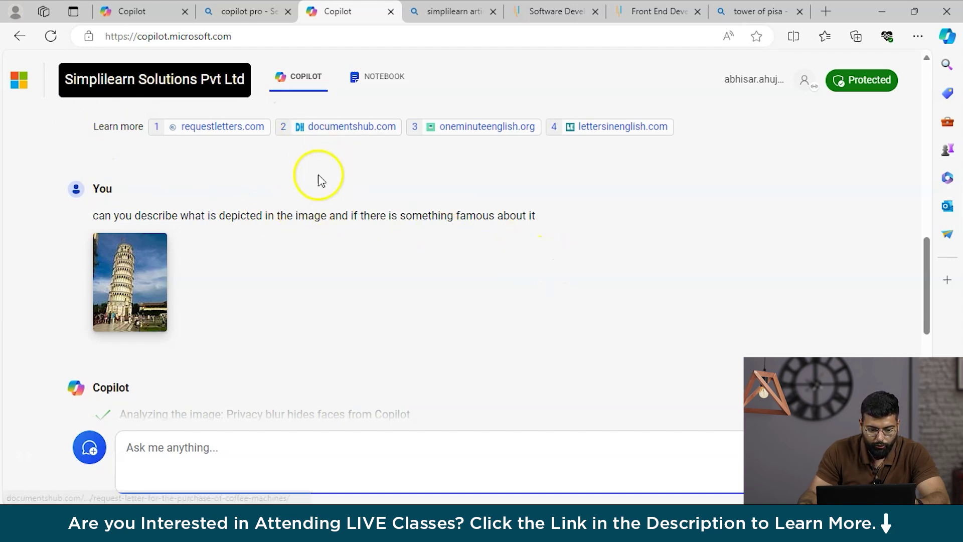
scroll(327, 261, down, 3)
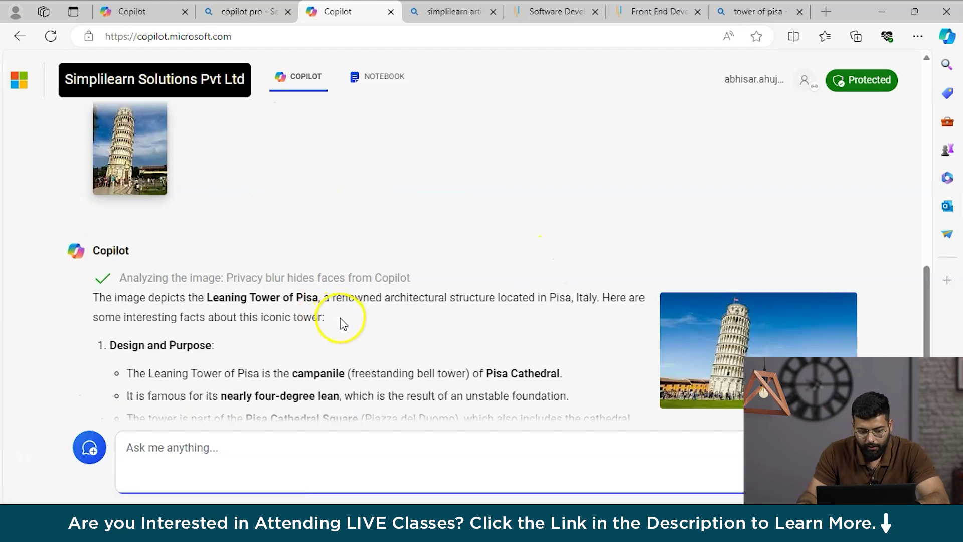